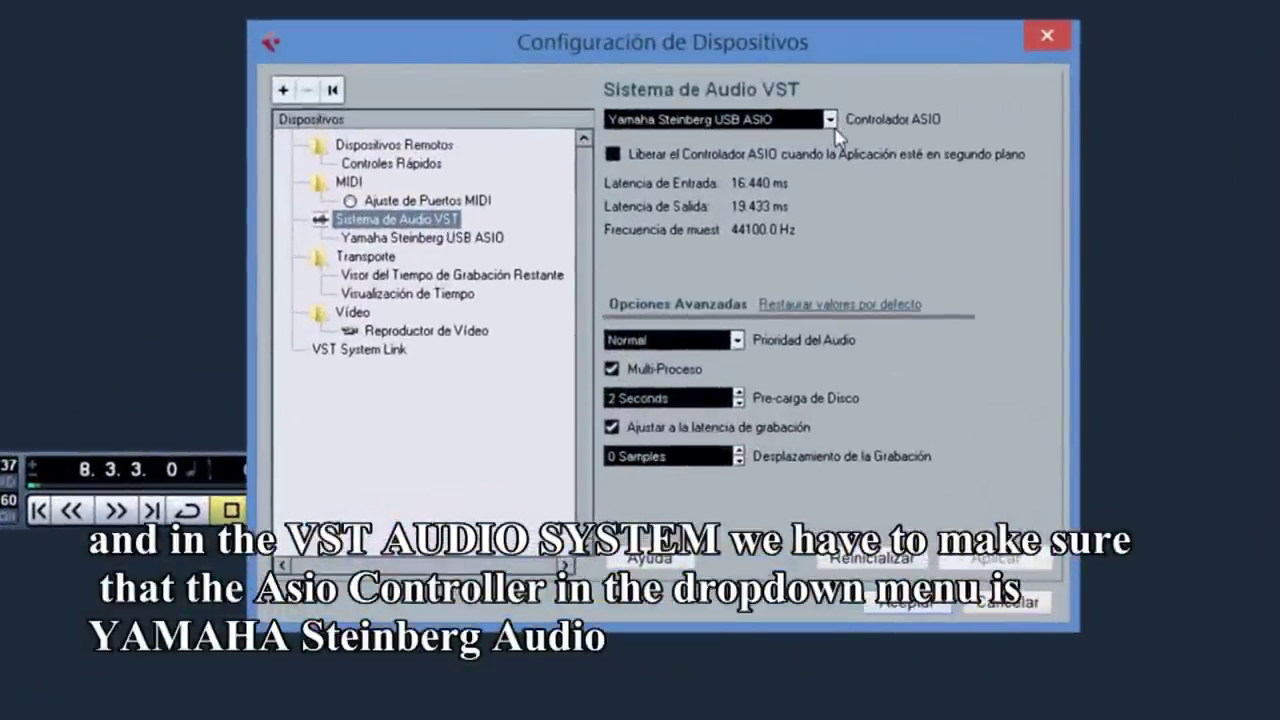
- Set the VST audio system's ASIO driver to Yamaha Steinberg USB ASIO and accept the device configuration
left_click(830, 120)
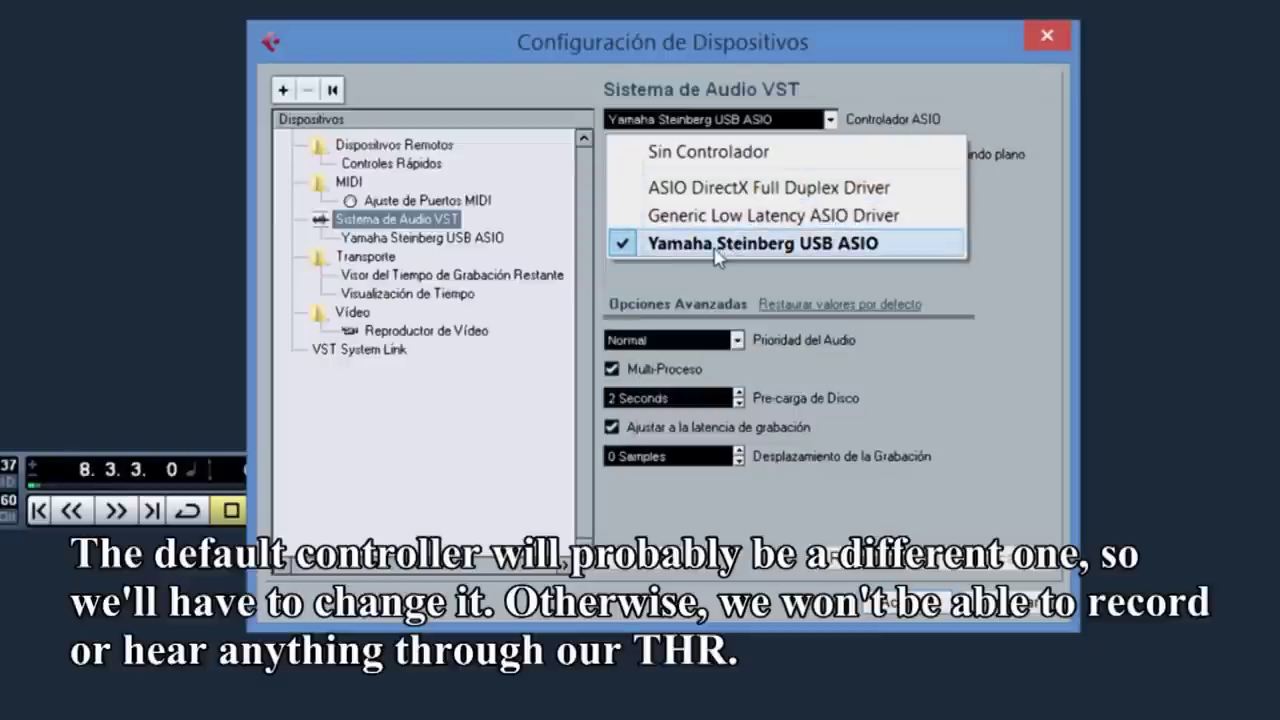
left_click(850, 258)
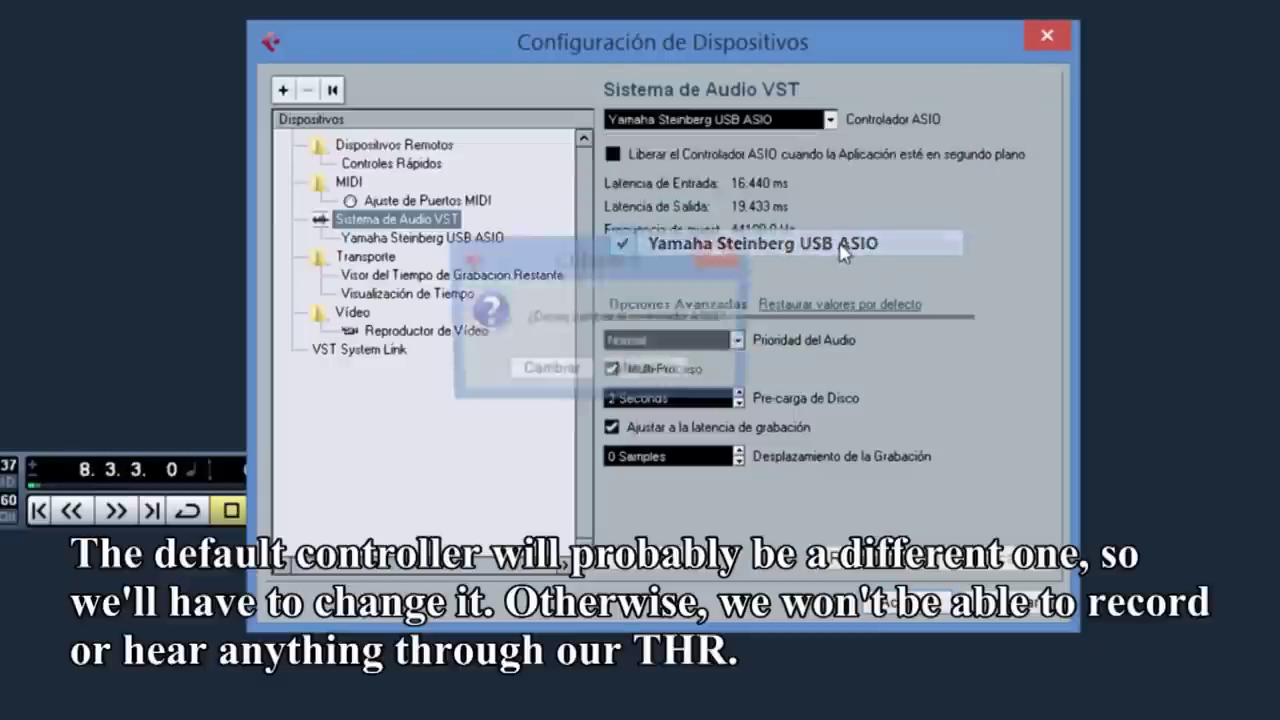
left_click(556, 374)
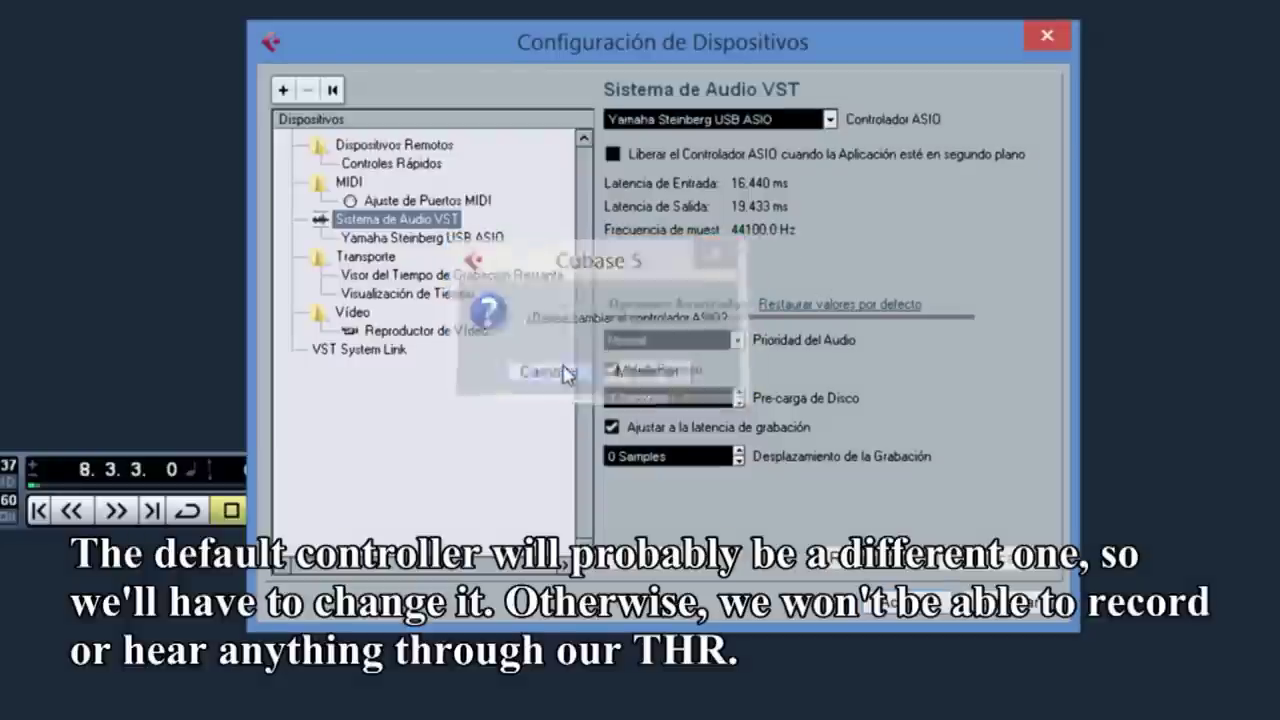
left_click(903, 598)
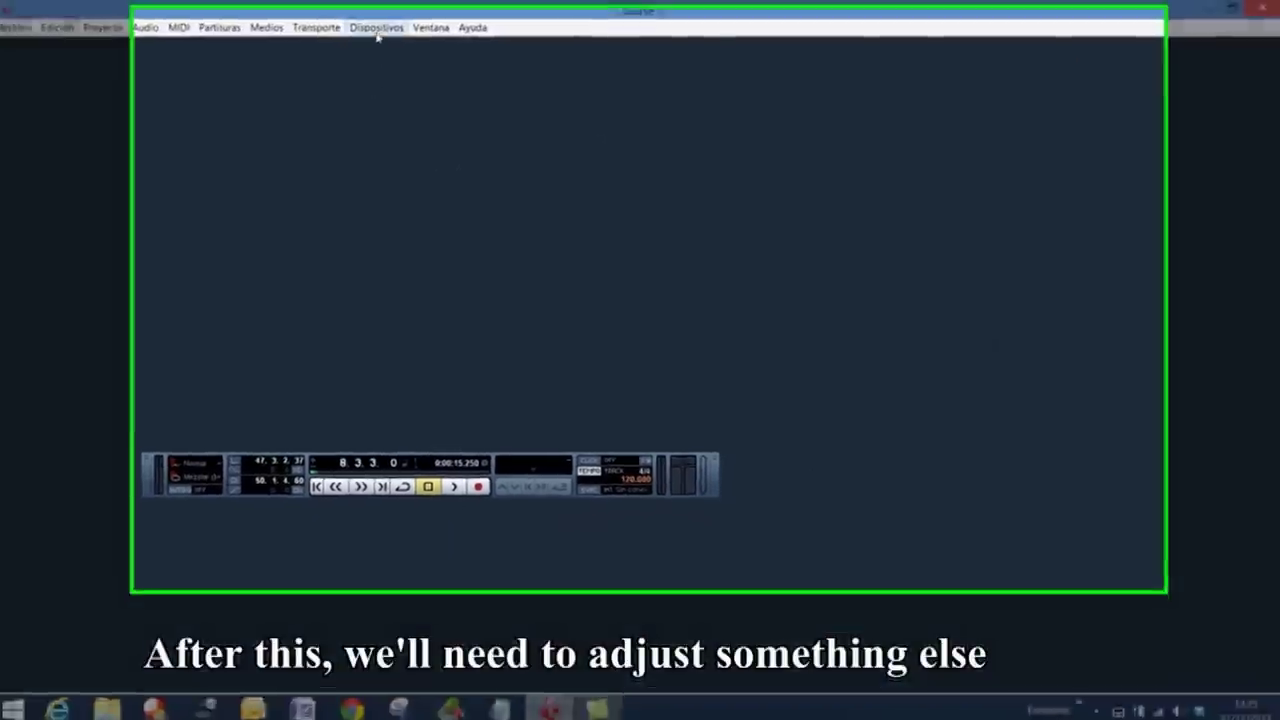
- Open the VST connections and add one stereo input bus
left_click(303, 22)
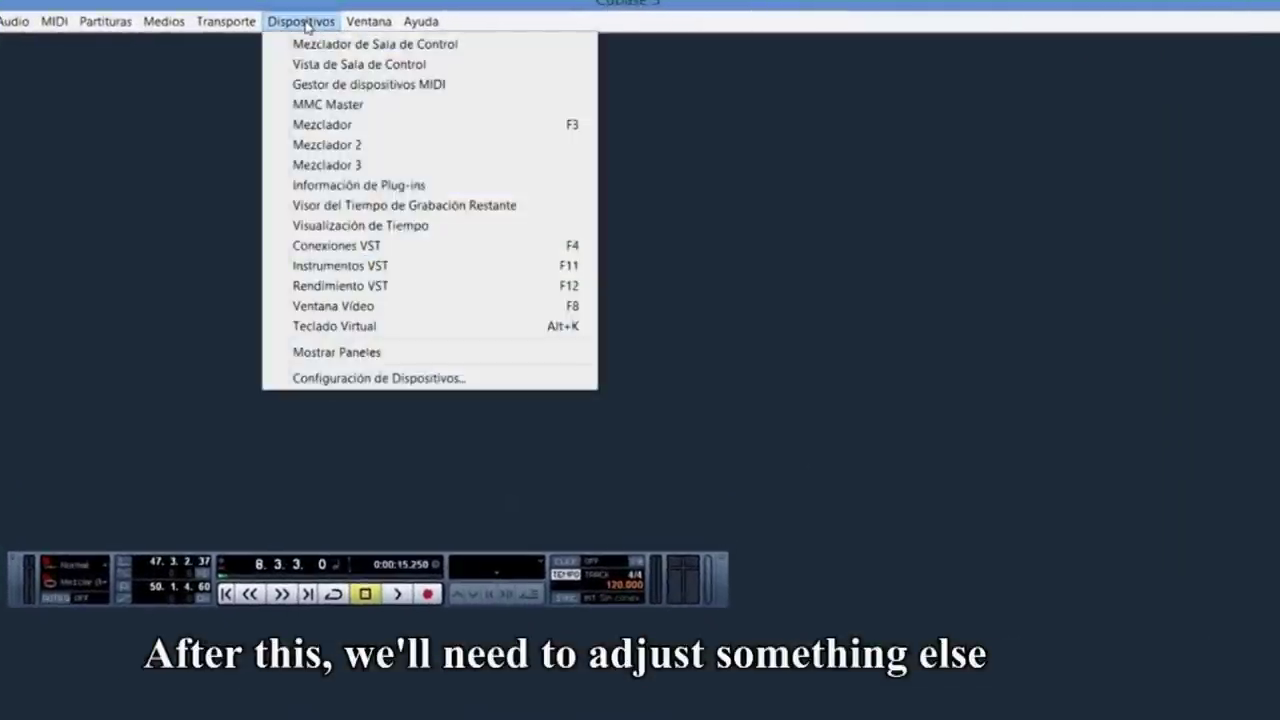
left_click(402, 250)
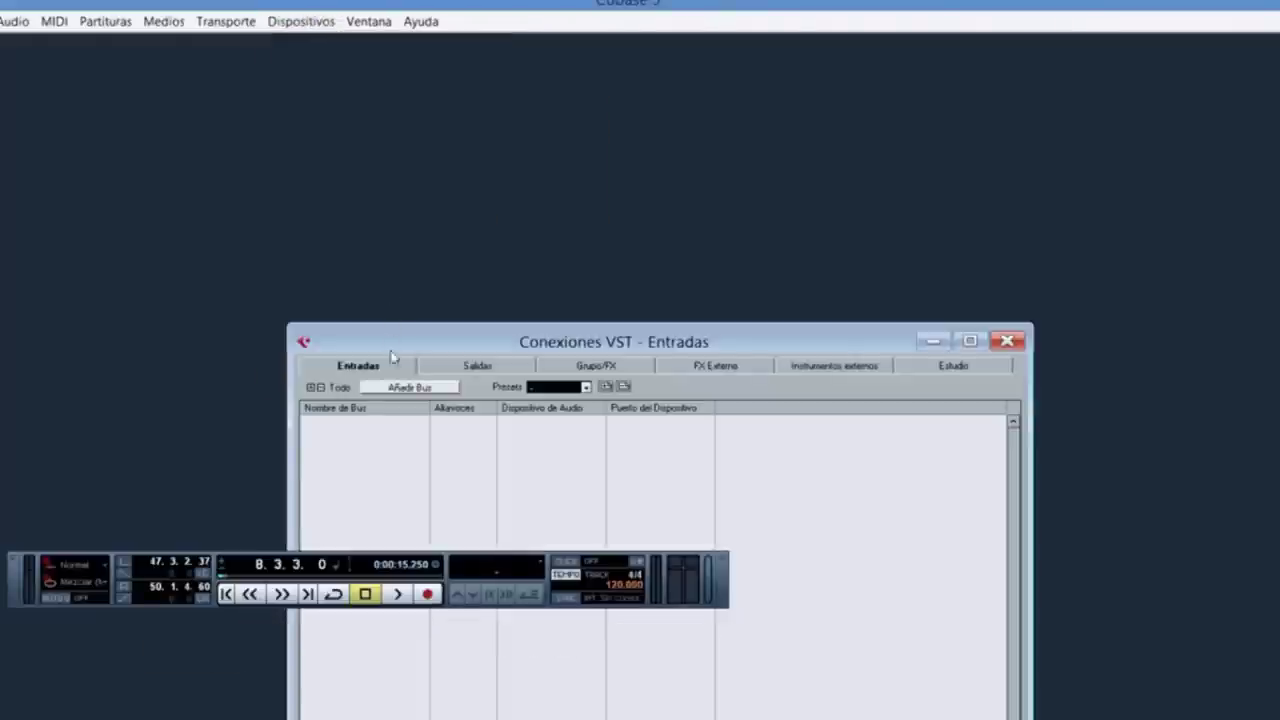
left_click_drag(456, 338, 459, 263)
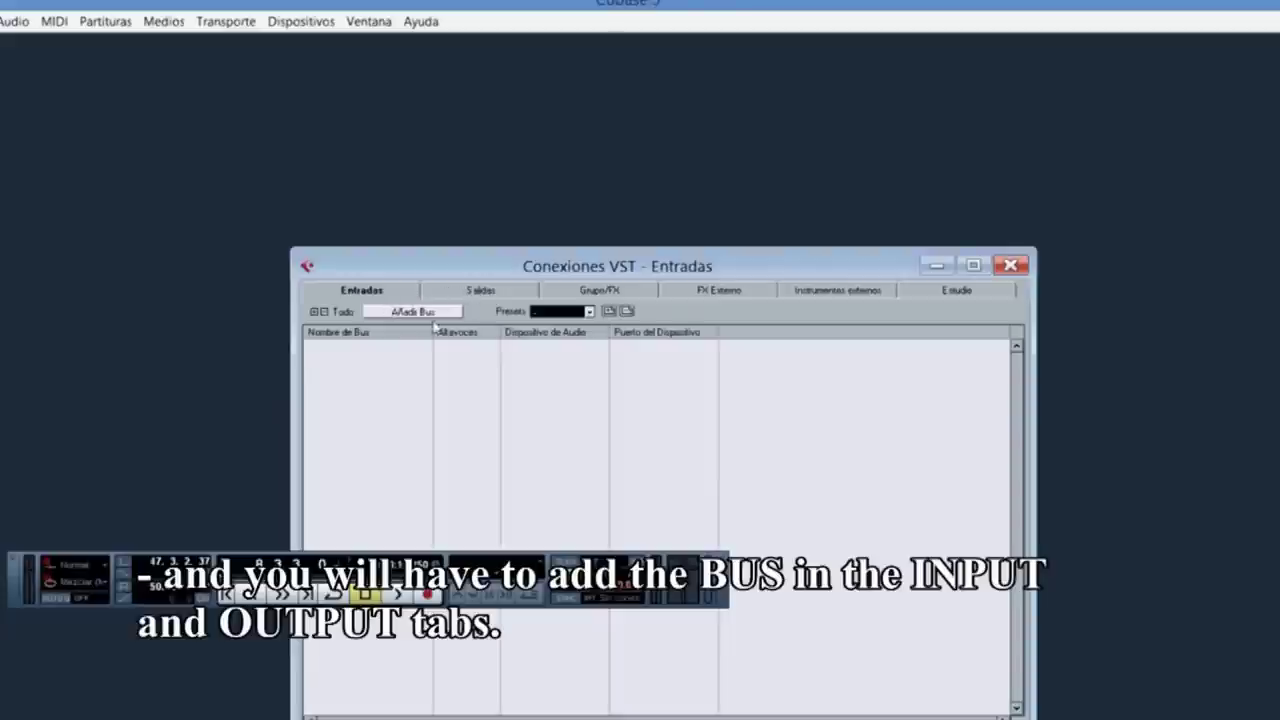
left_click_drag(453, 275, 447, 259)
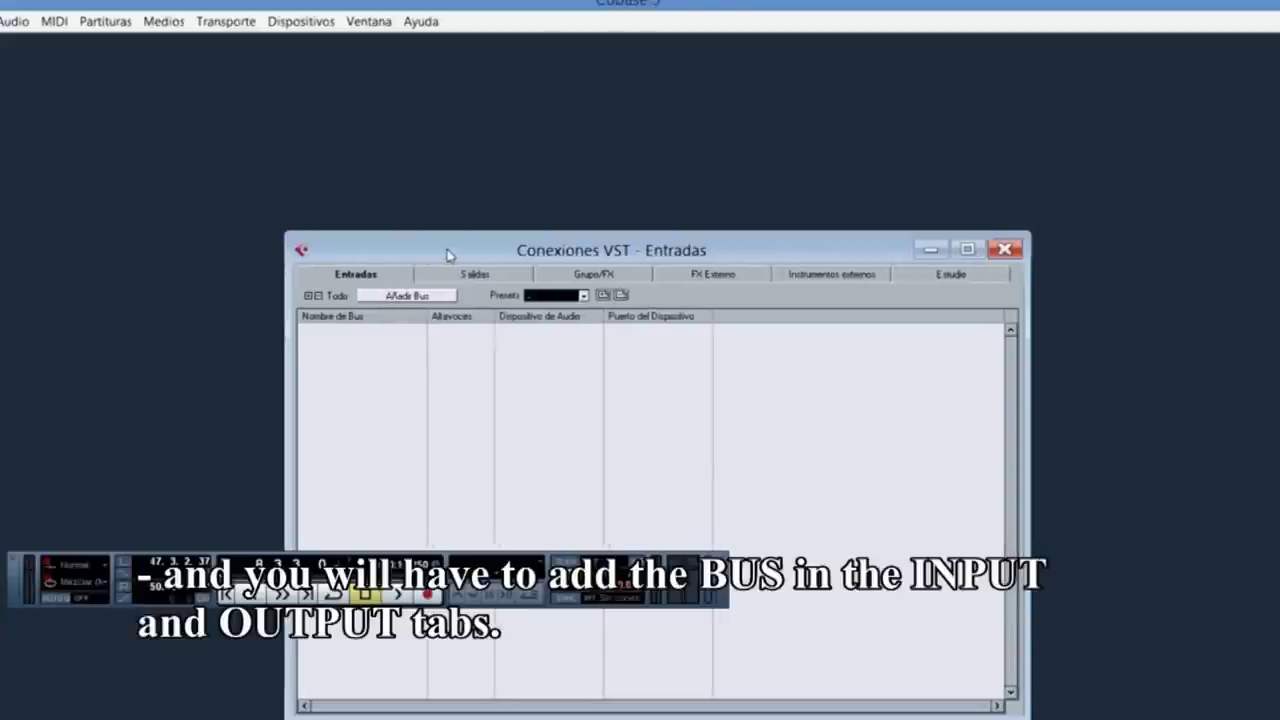
left_click(408, 297)
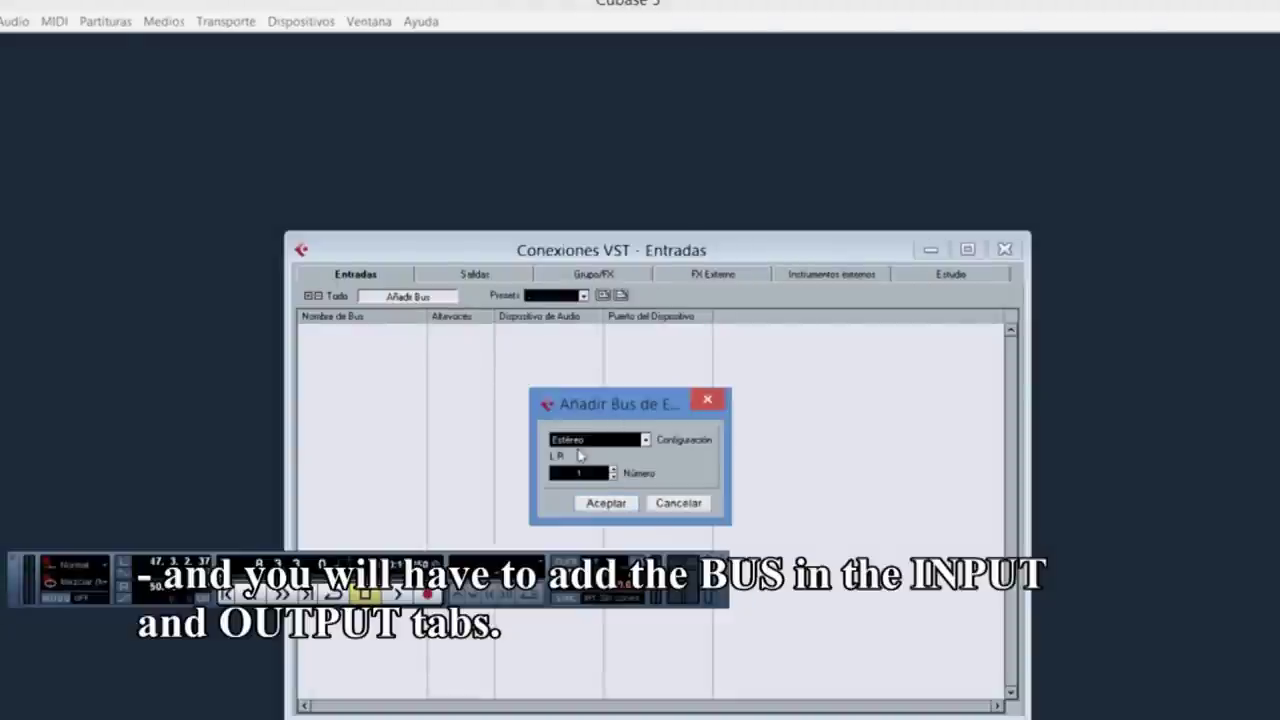
left_click(606, 504)
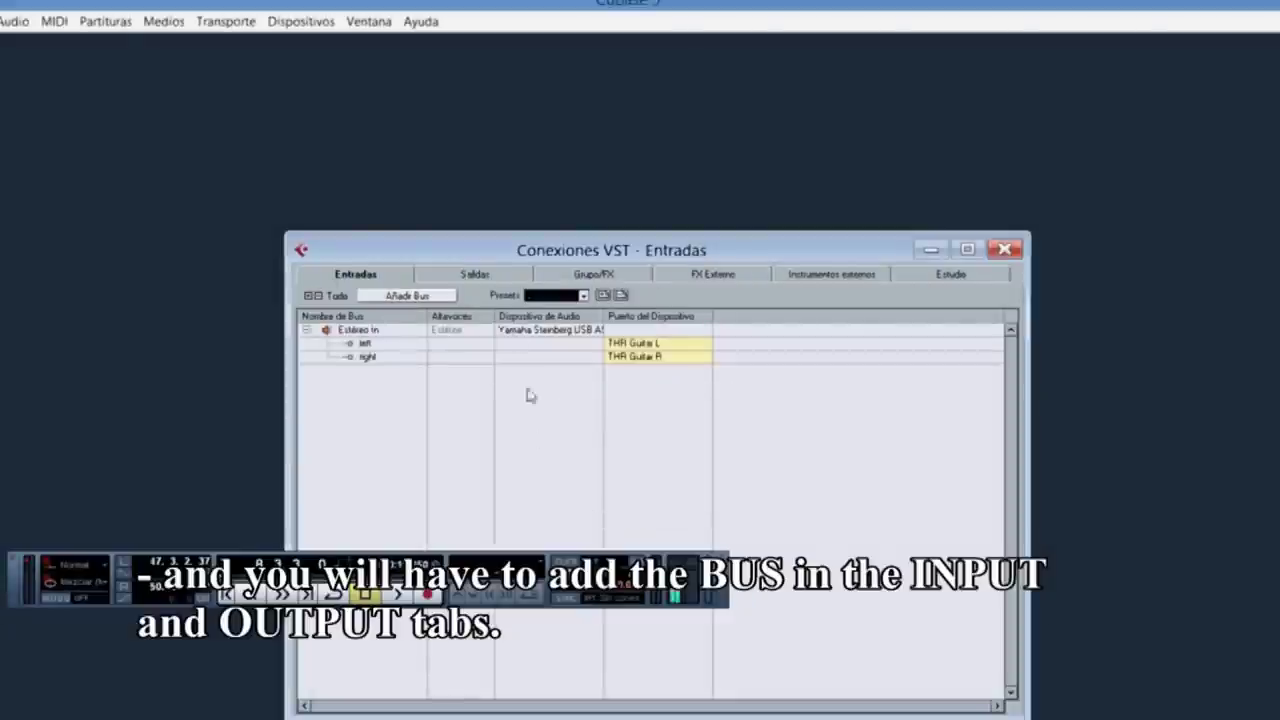
- Add one stereo output bus and close the VST connections window
left_click(472, 276)
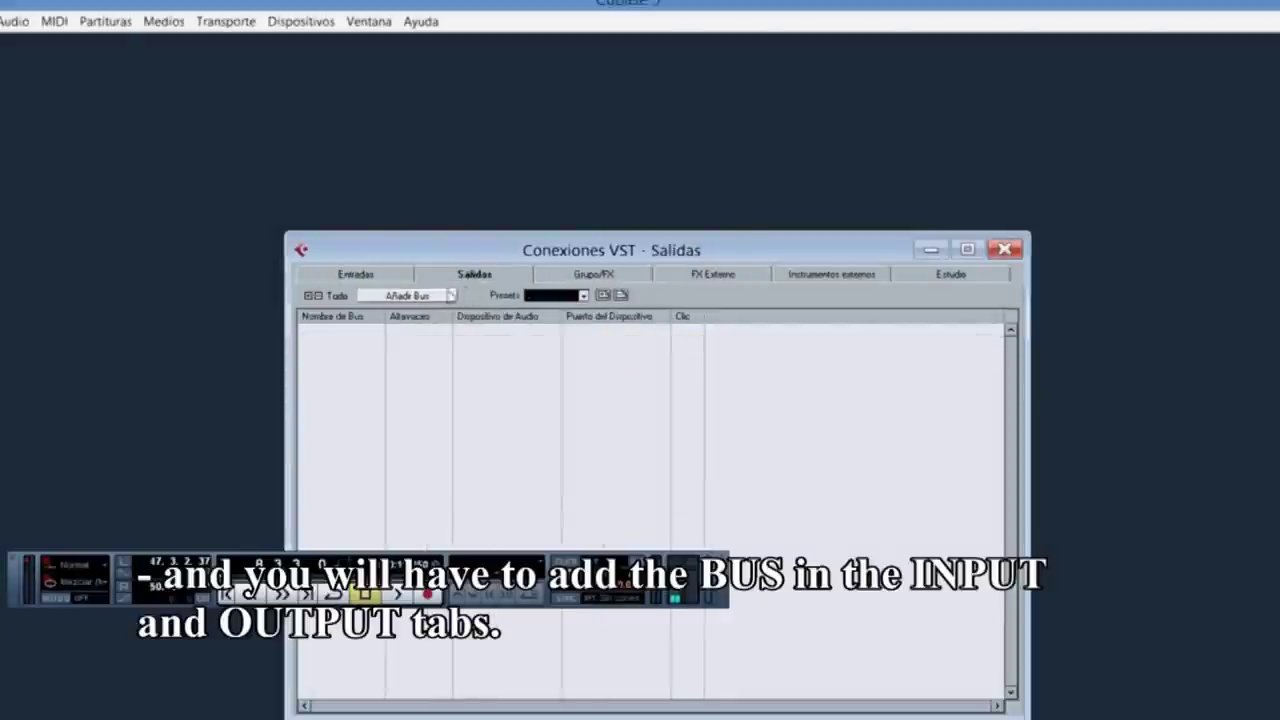
left_click(408, 297)
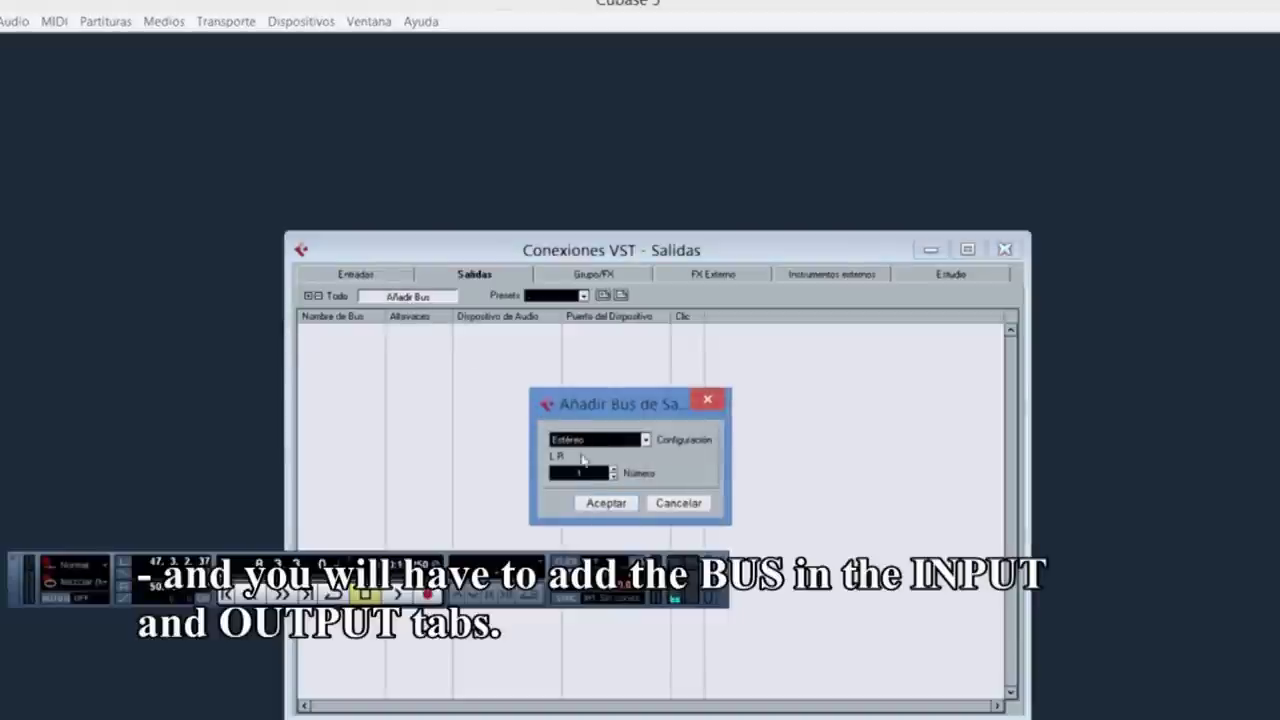
left_click(599, 505)
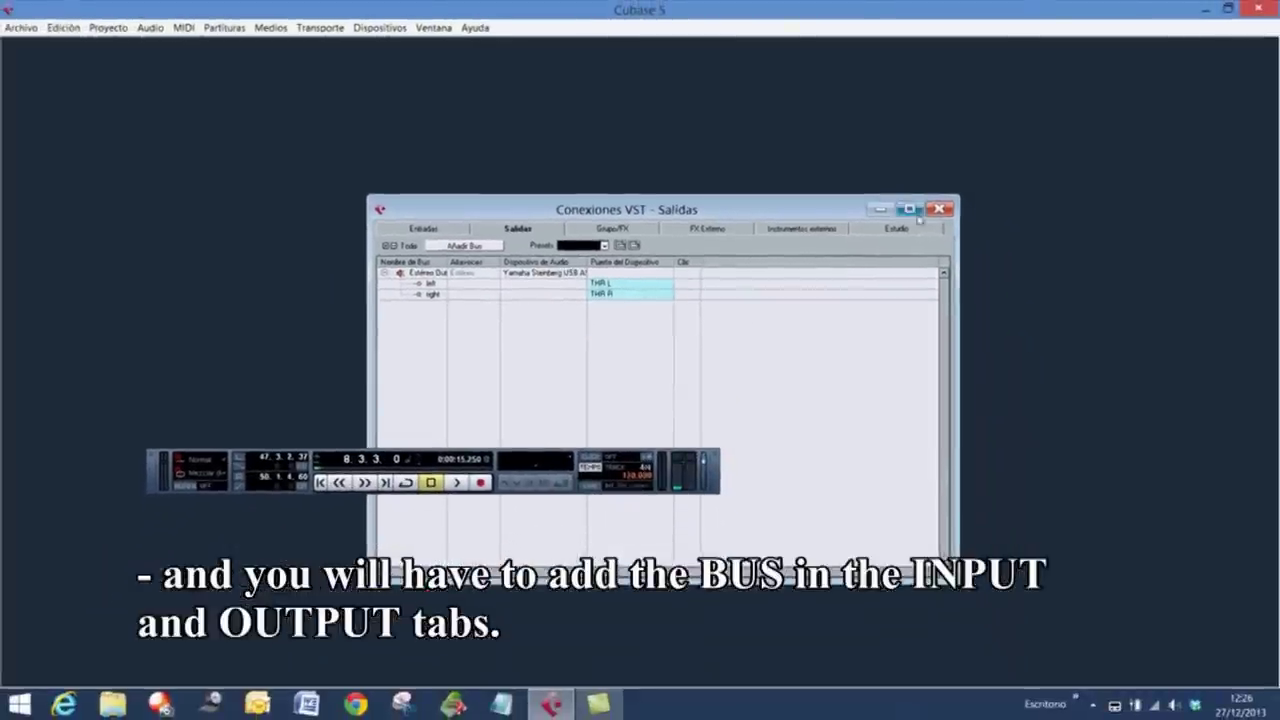
left_click(940, 209)
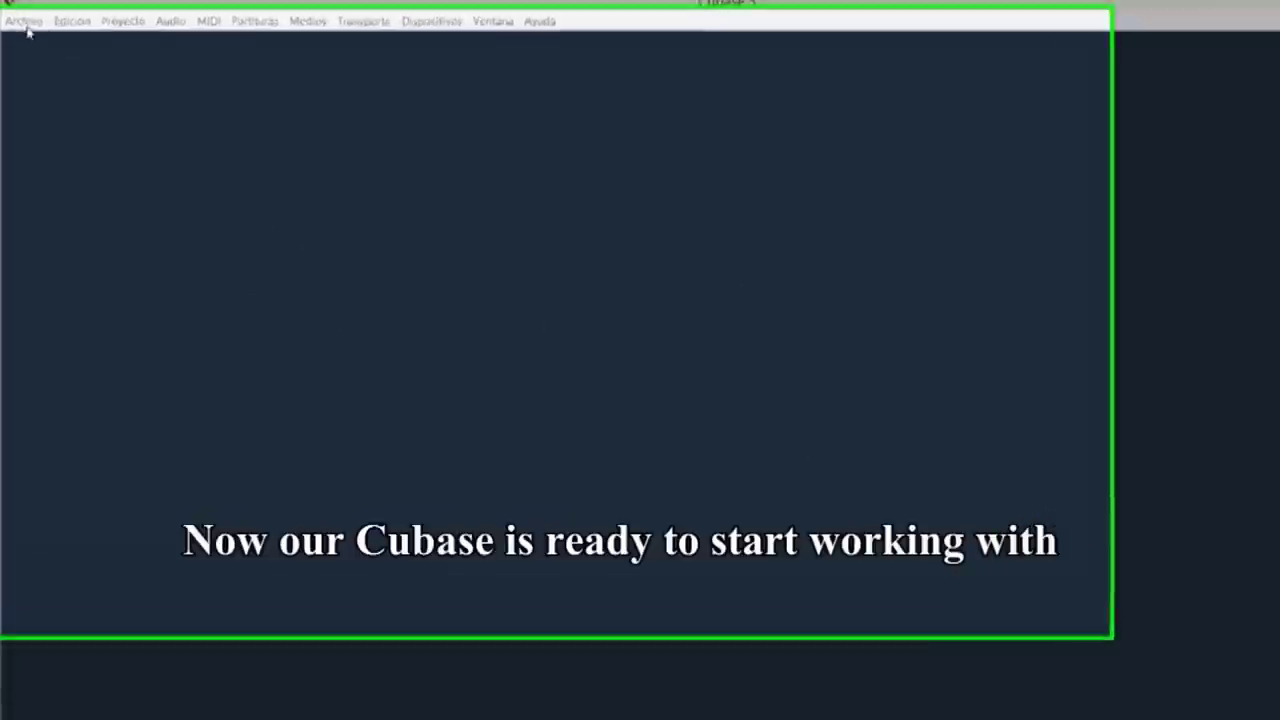
- Create a new project from the empty template (Vacío)
left_click(28, 28)
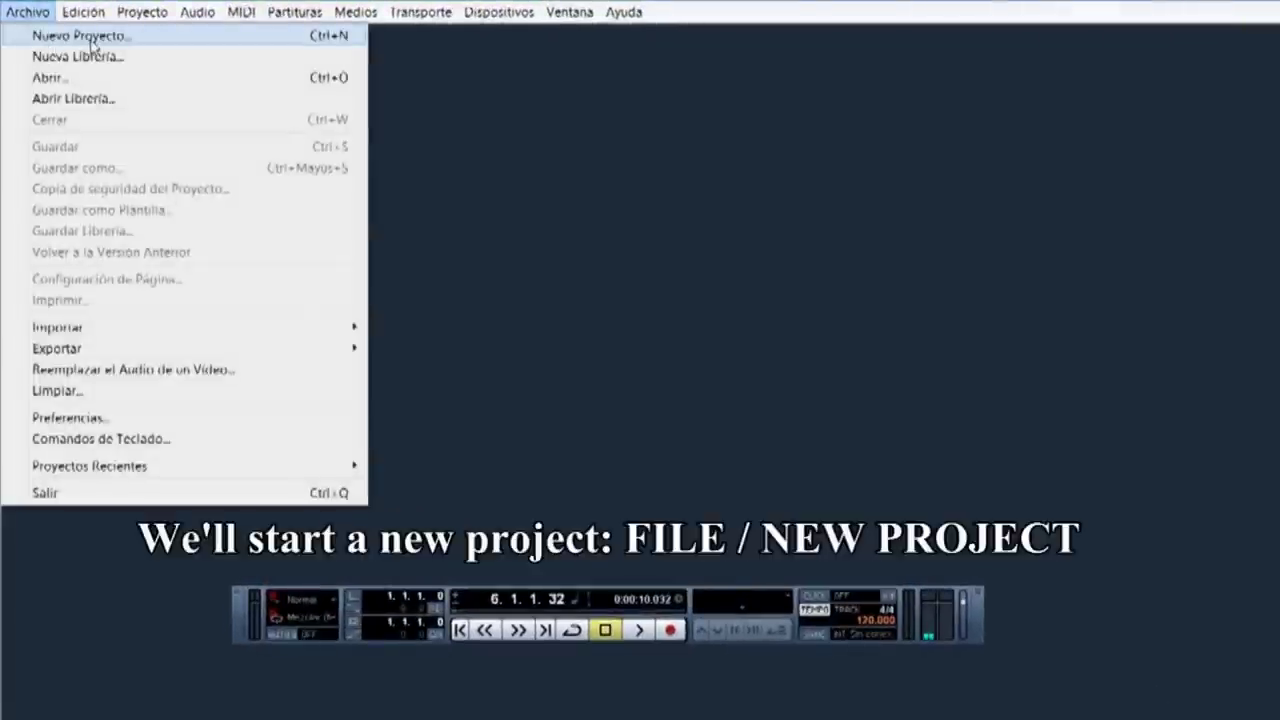
left_click(91, 42)
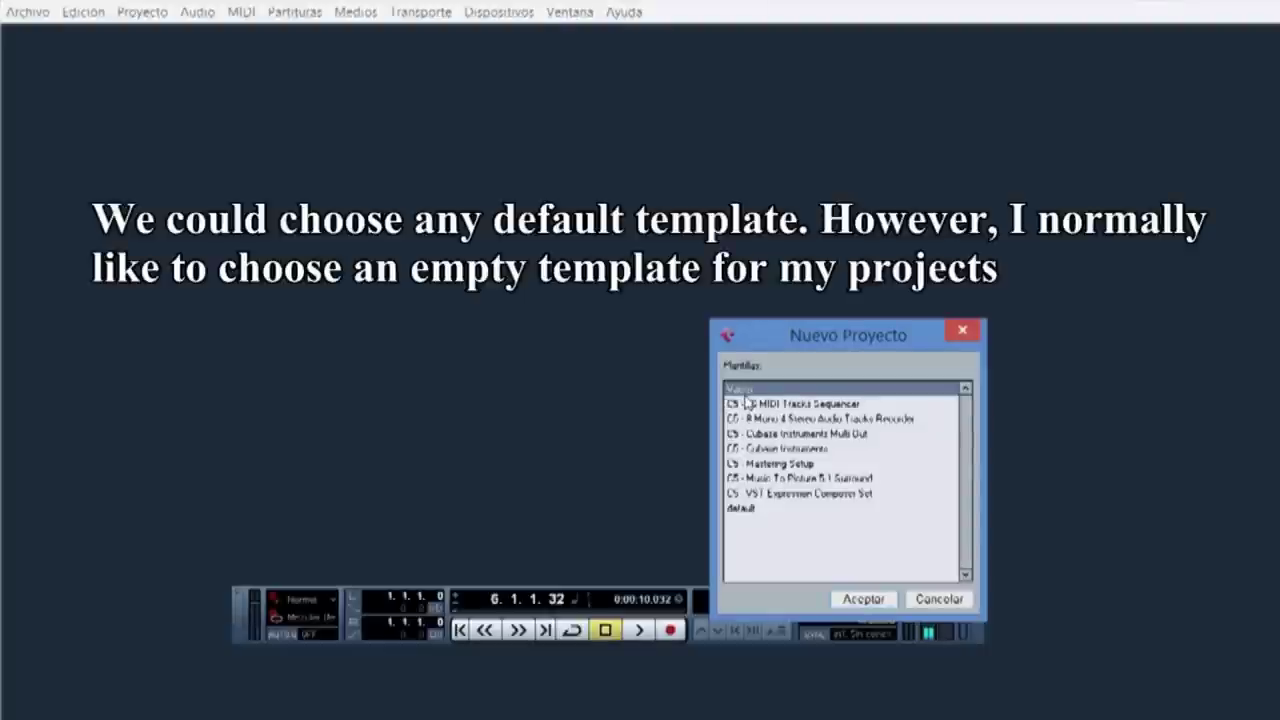
left_click(862, 600)
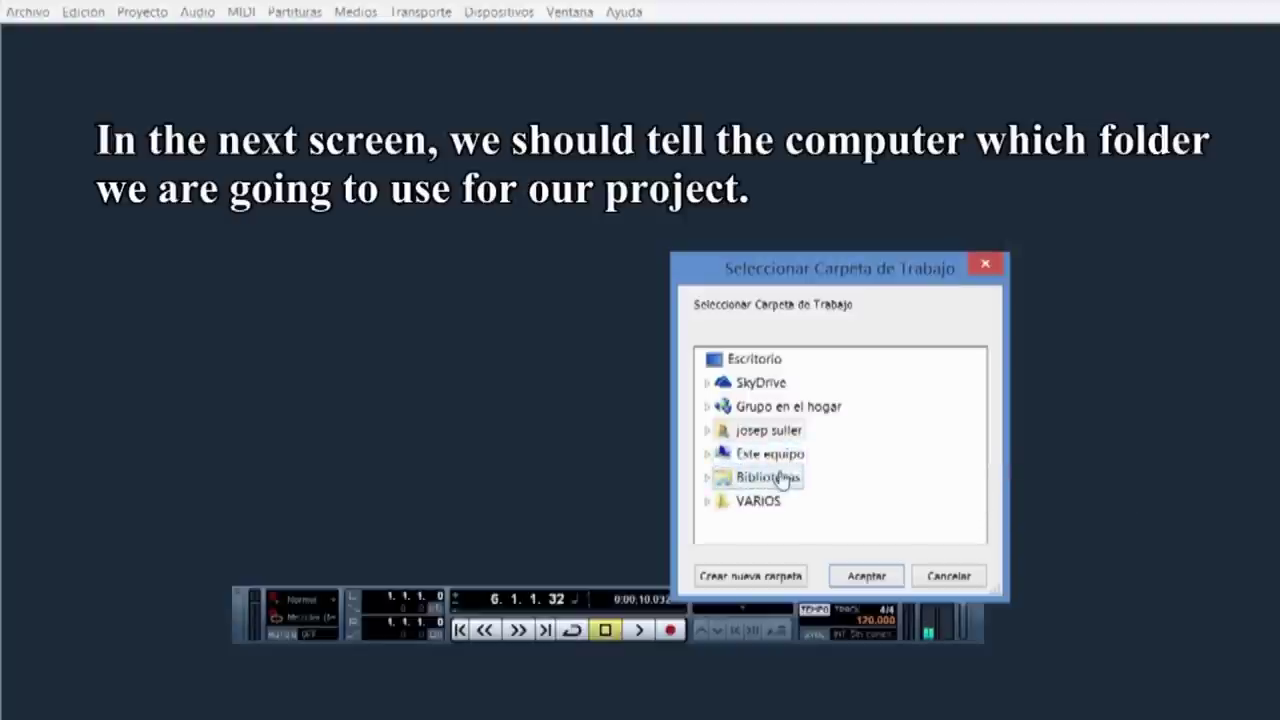
- Create a folder named "lonely afternoon" on local disk C: and use it as the project's working folder
left_click(709, 454)
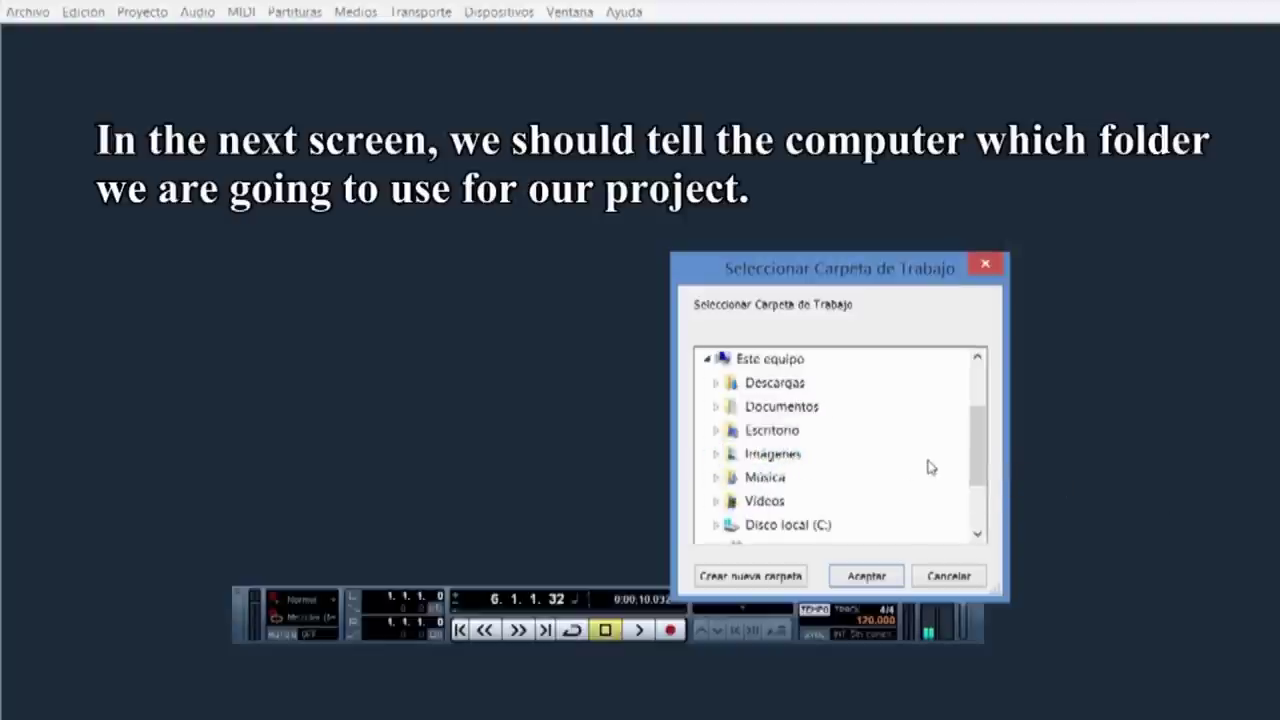
left_click_drag(973, 462, 973, 476)
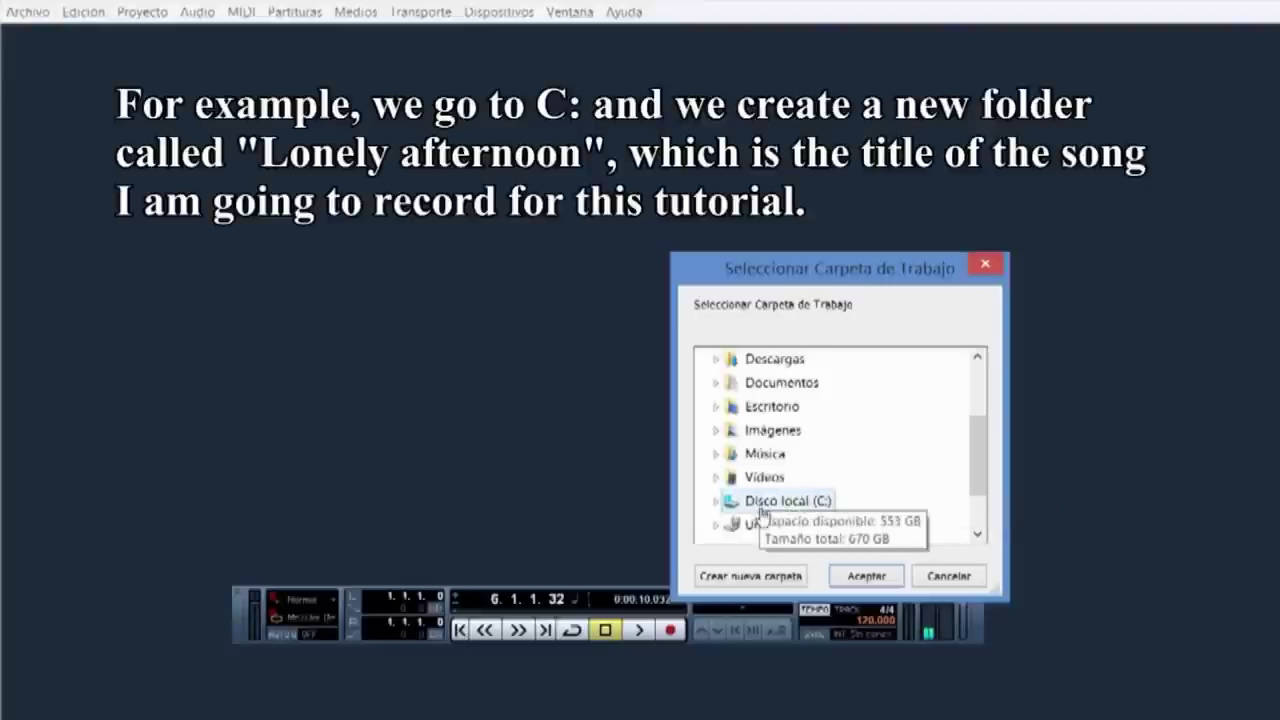
double_click(782, 498)
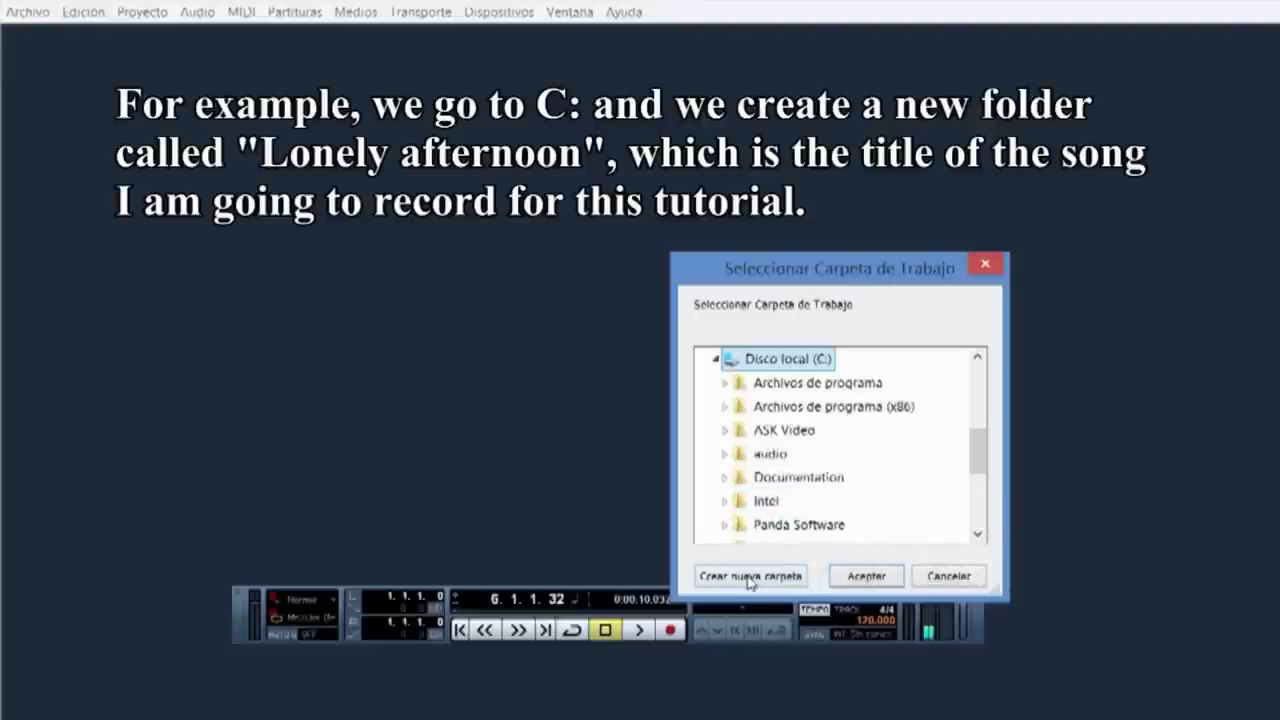
left_click(752, 578)
type("l")
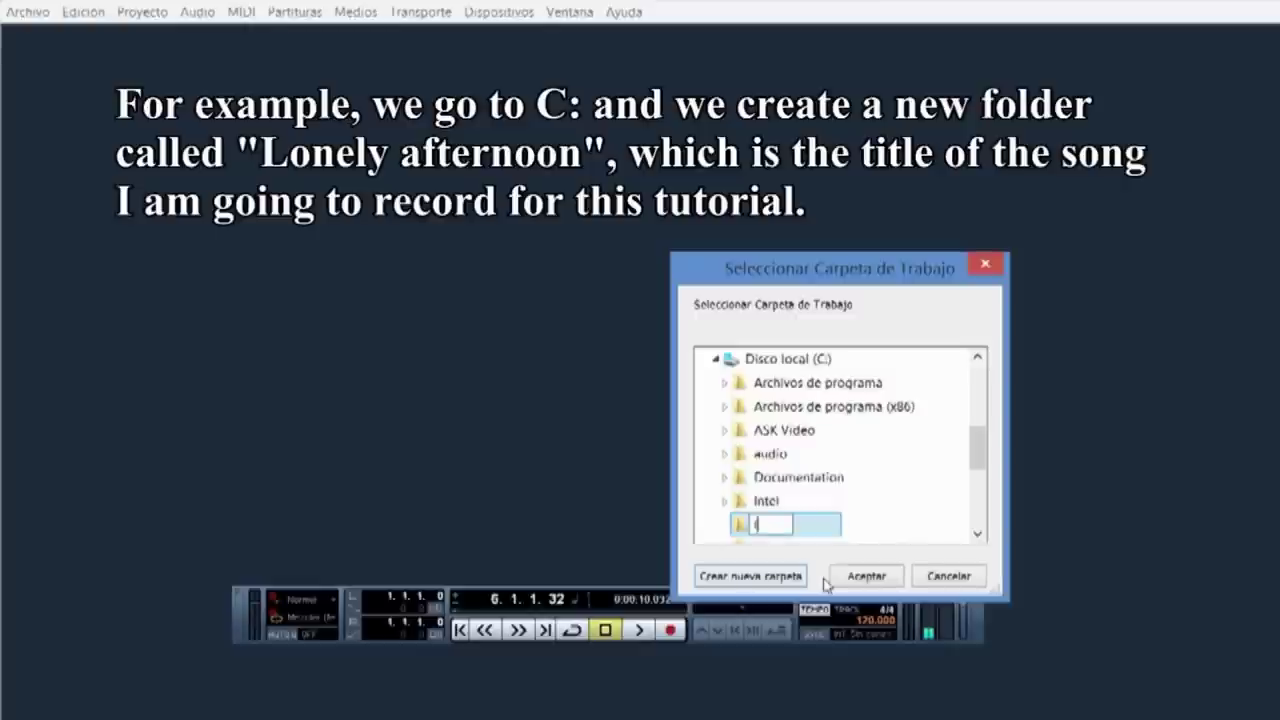
type("onely afternoon")
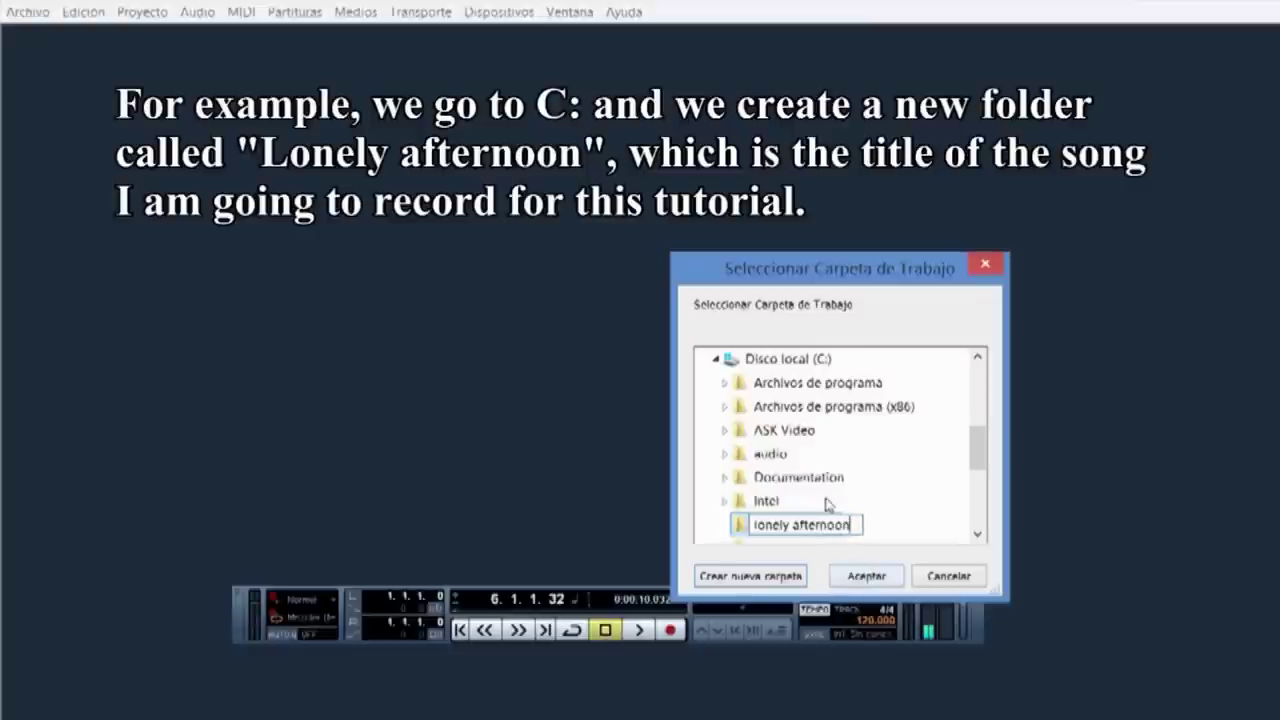
left_click(745, 527)
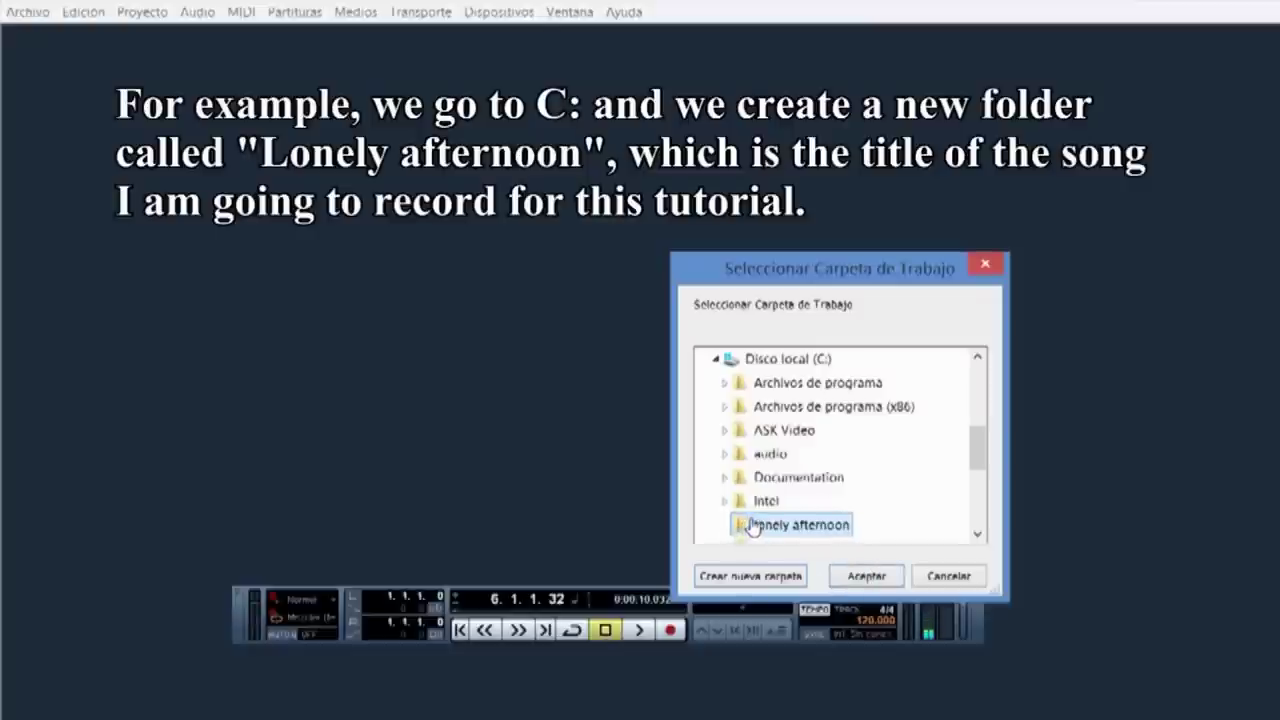
left_click(866, 576)
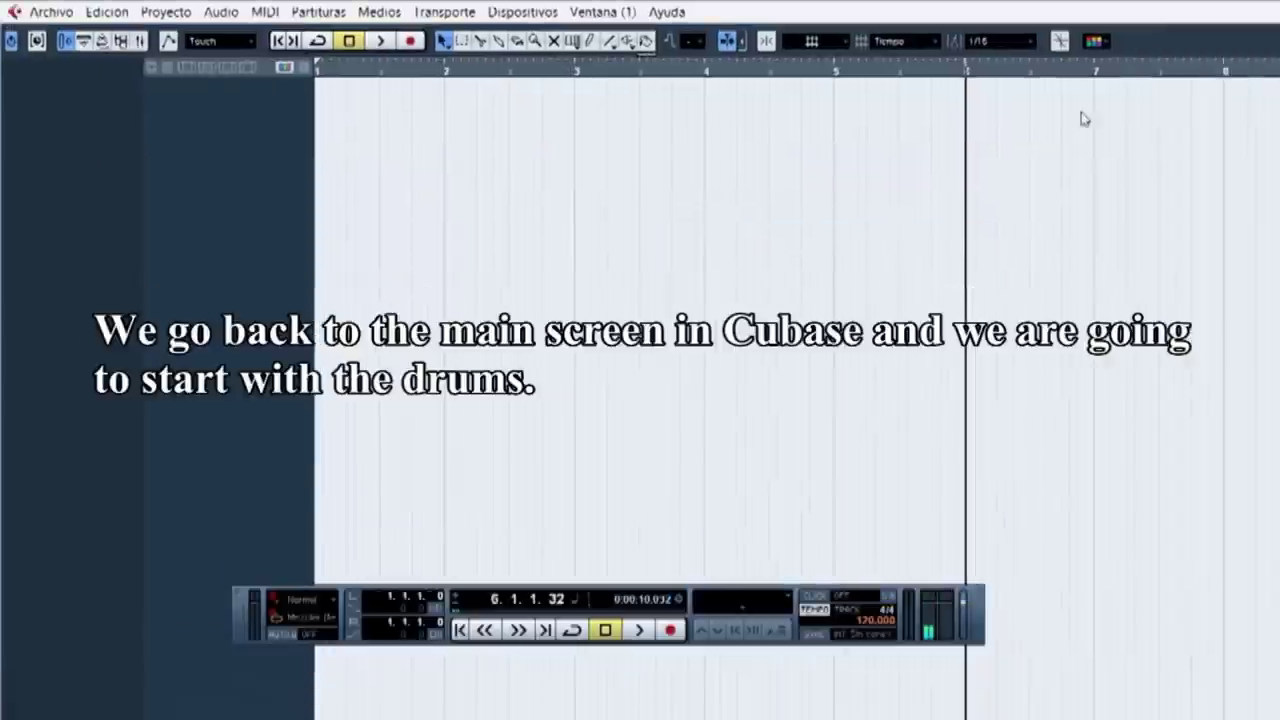
left_click(1108, 45)
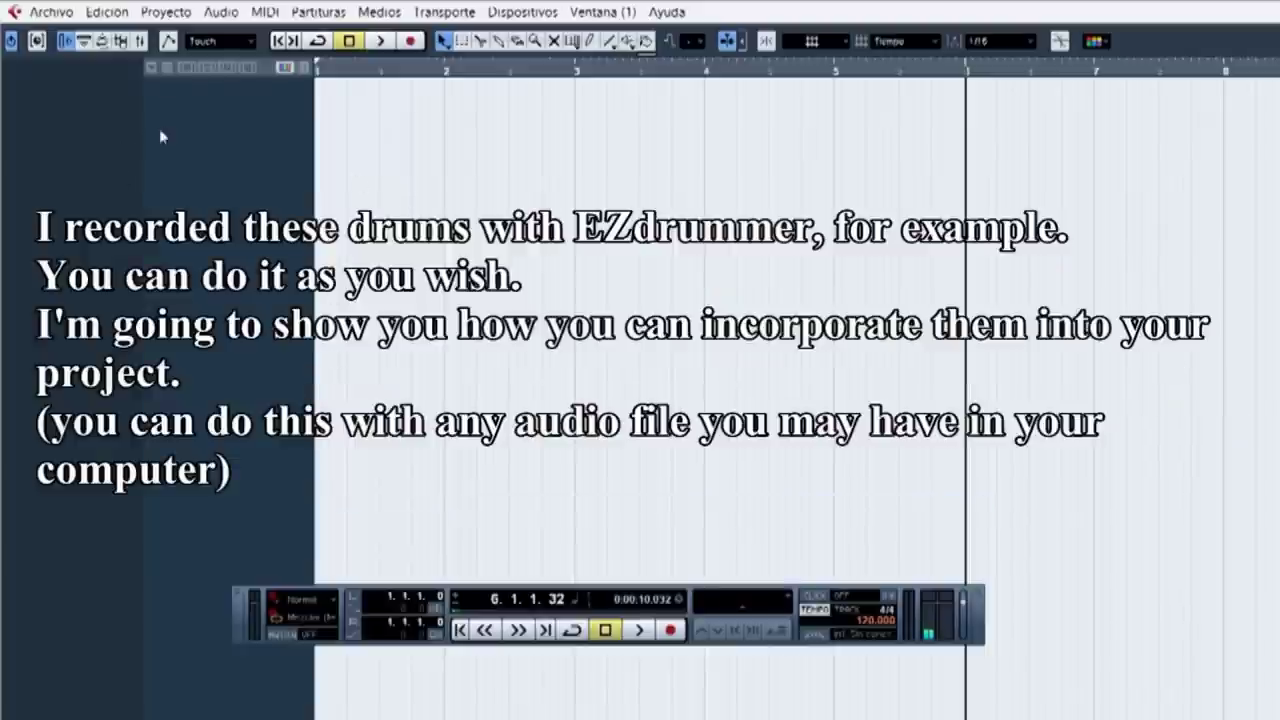
- Import the audio file "bateria lonely afternoon 128bpm" from the desktop, copying it to the working directory
left_click(55, 13)
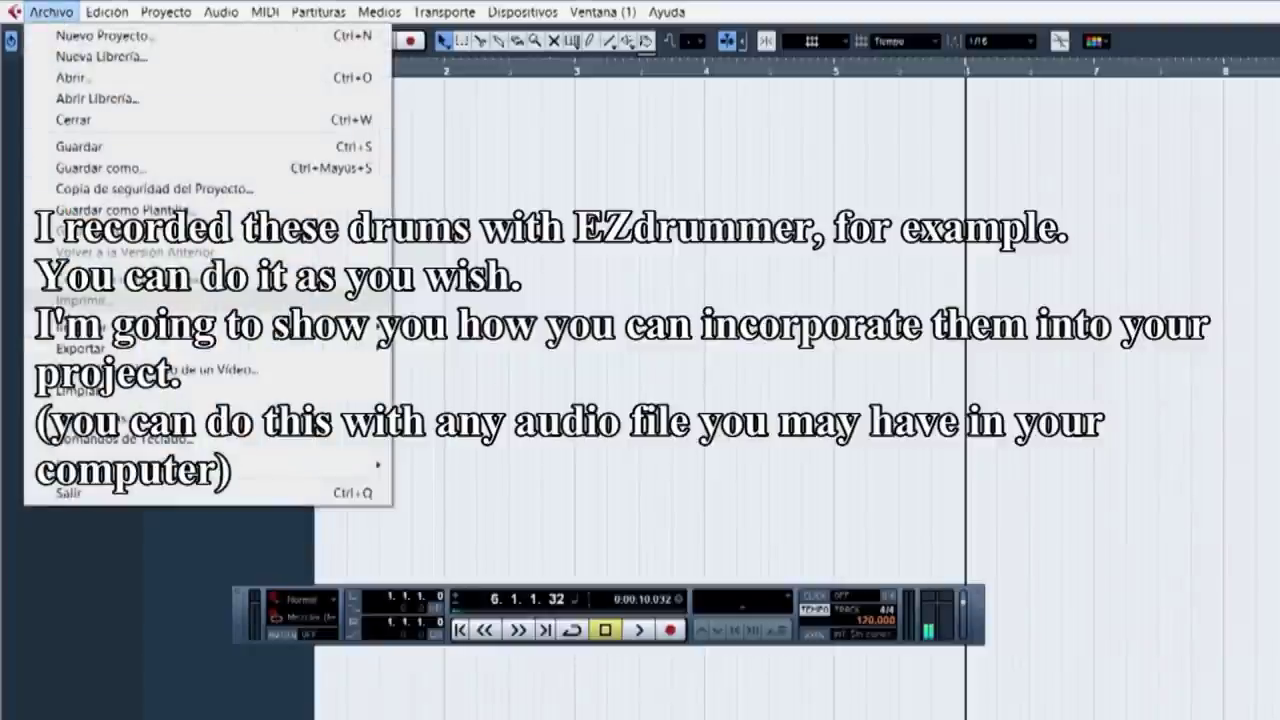
mouse_move(350, 347)
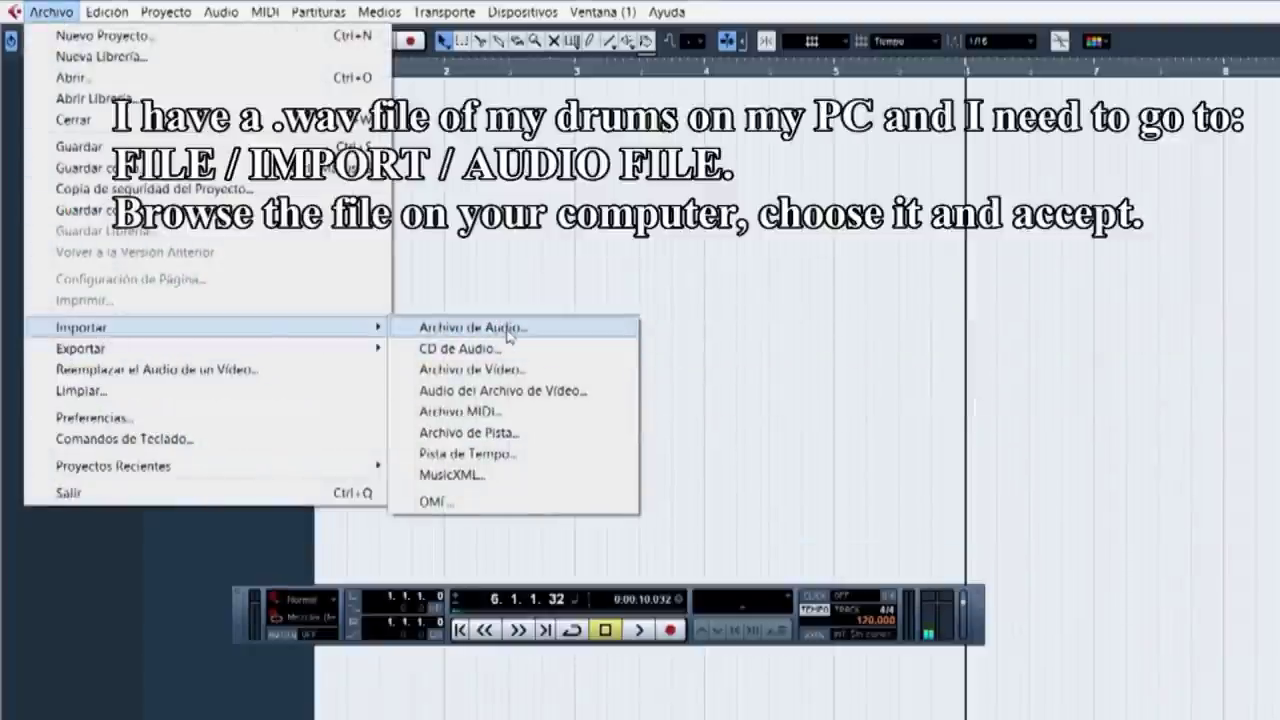
left_click(512, 331)
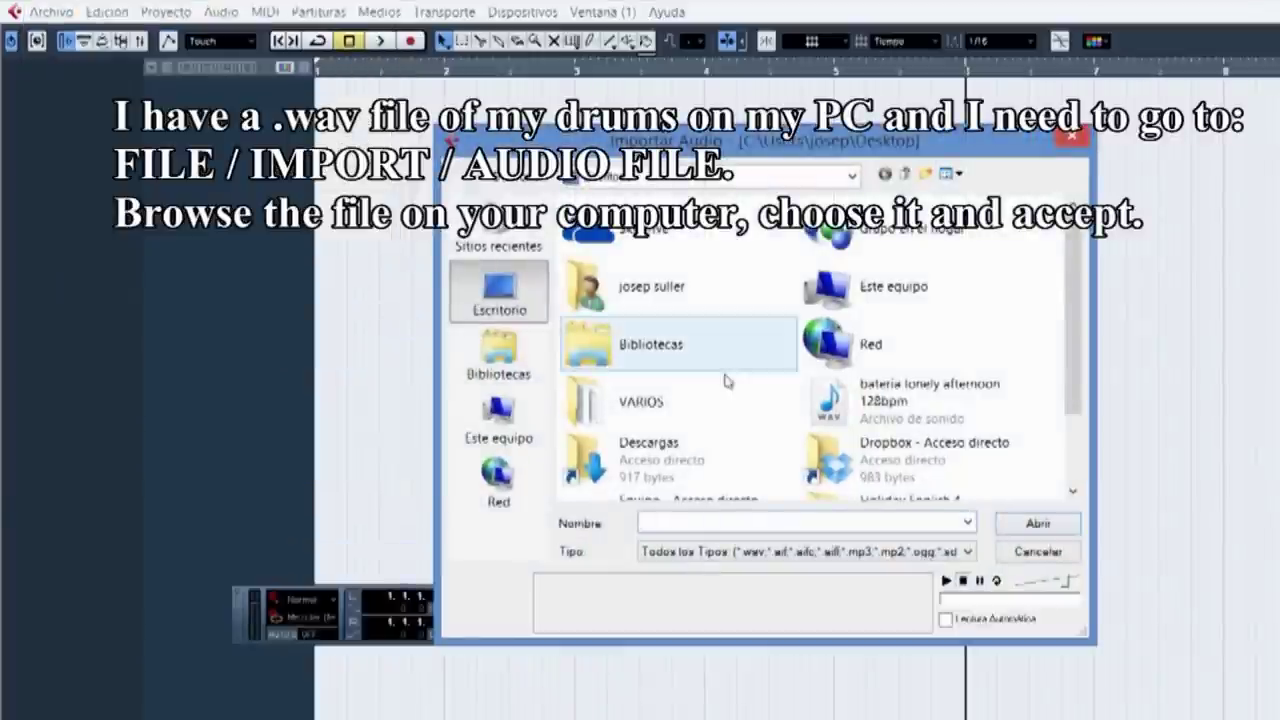
left_click_drag(1080, 331, 1082, 388)
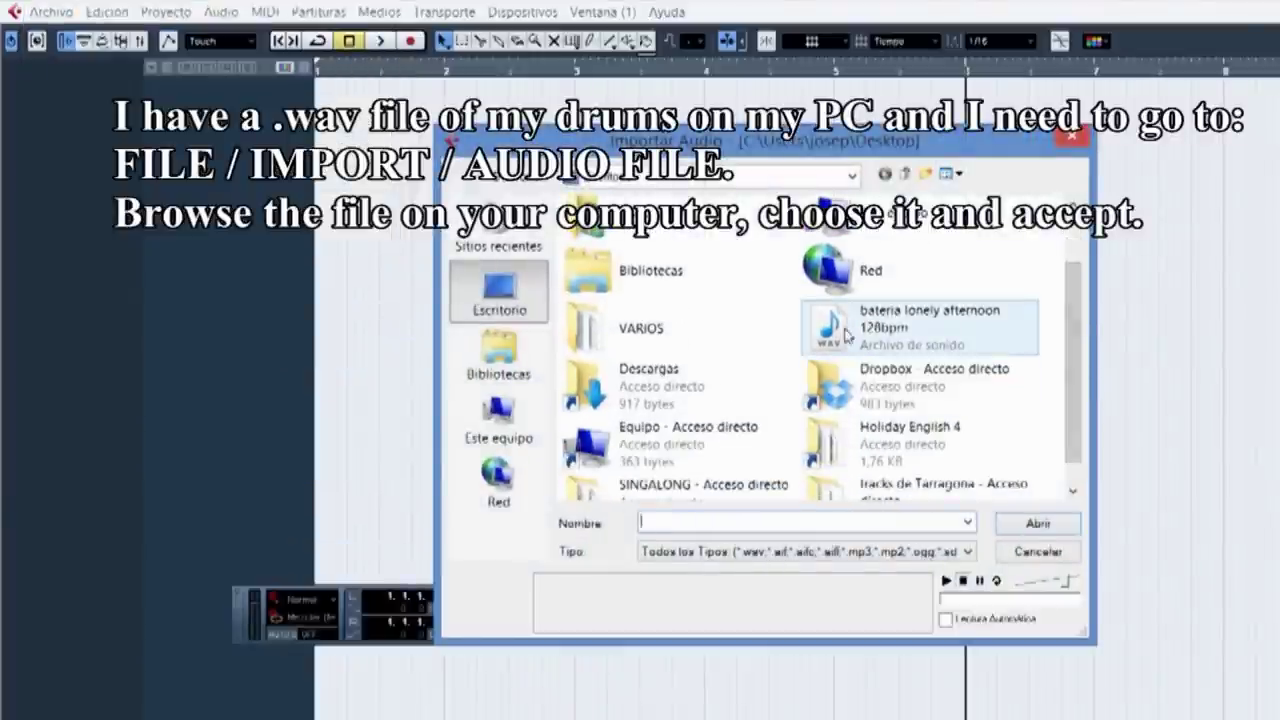
double_click(837, 333)
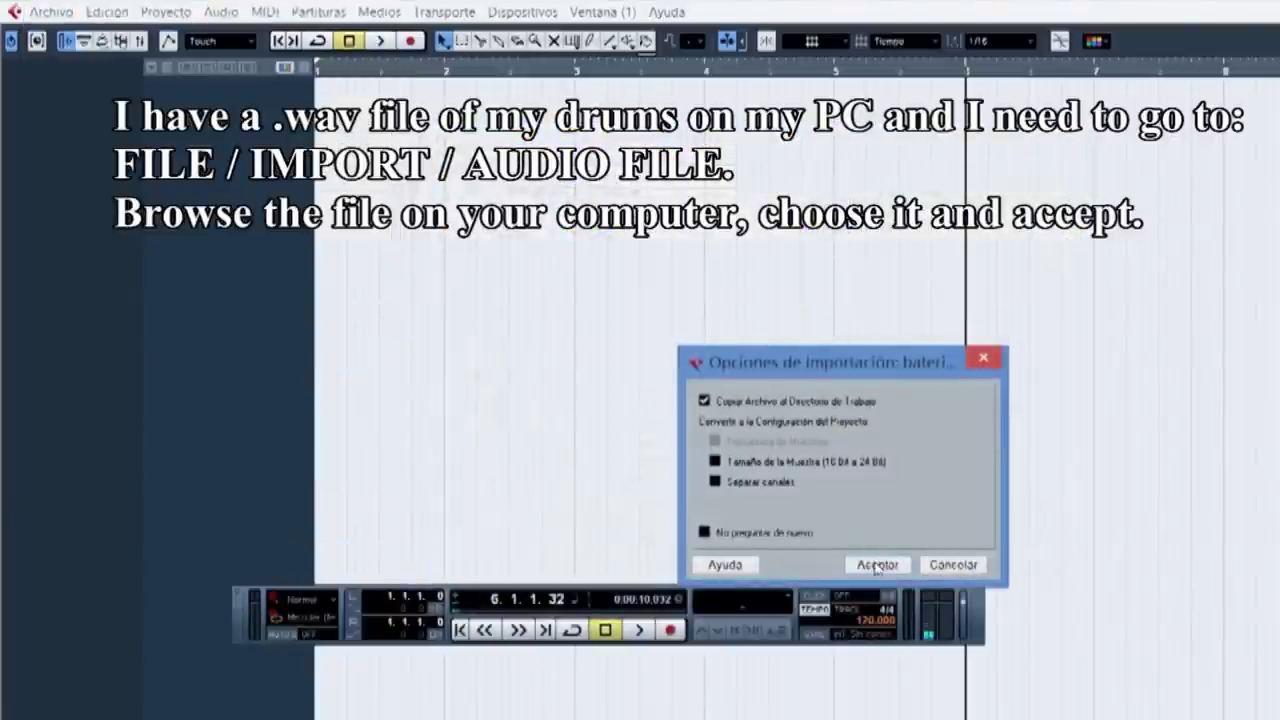
left_click(878, 562)
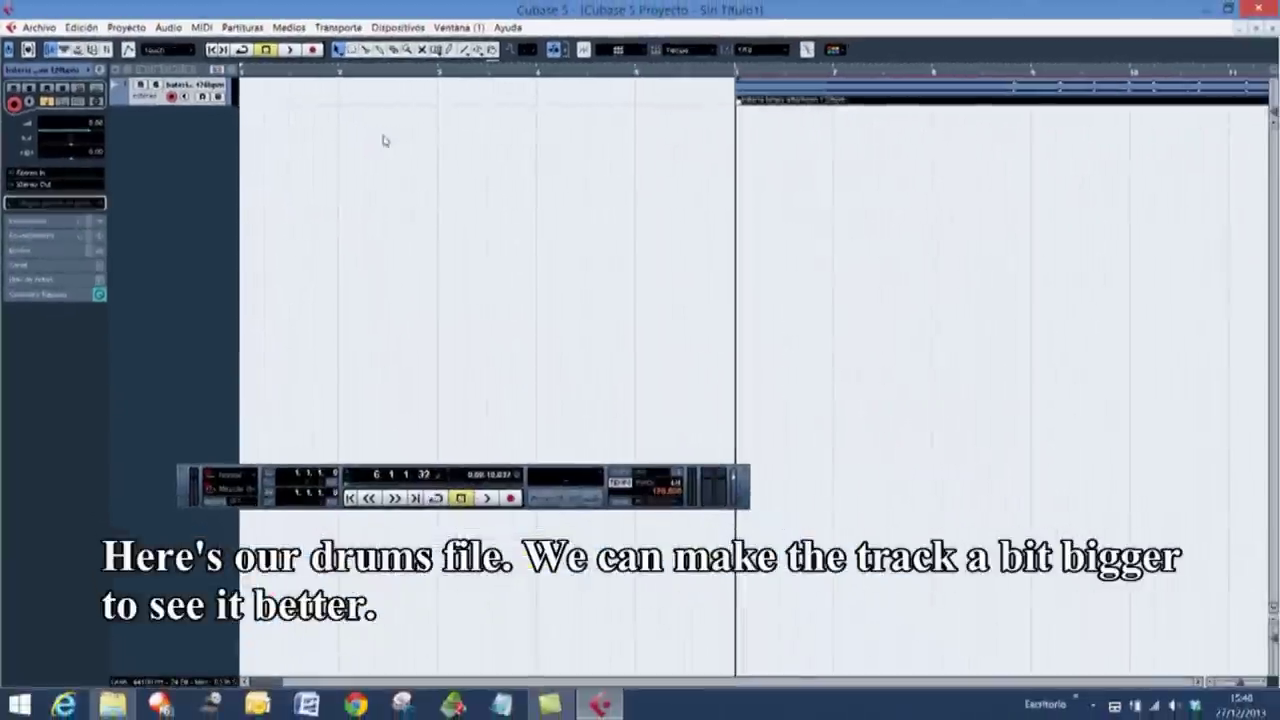
- Increase the drum track's height and move its audio clip earlier on the timeline
left_click_drag(152, 104, 152, 200)
left_click_drag(690, 172, 590, 190)
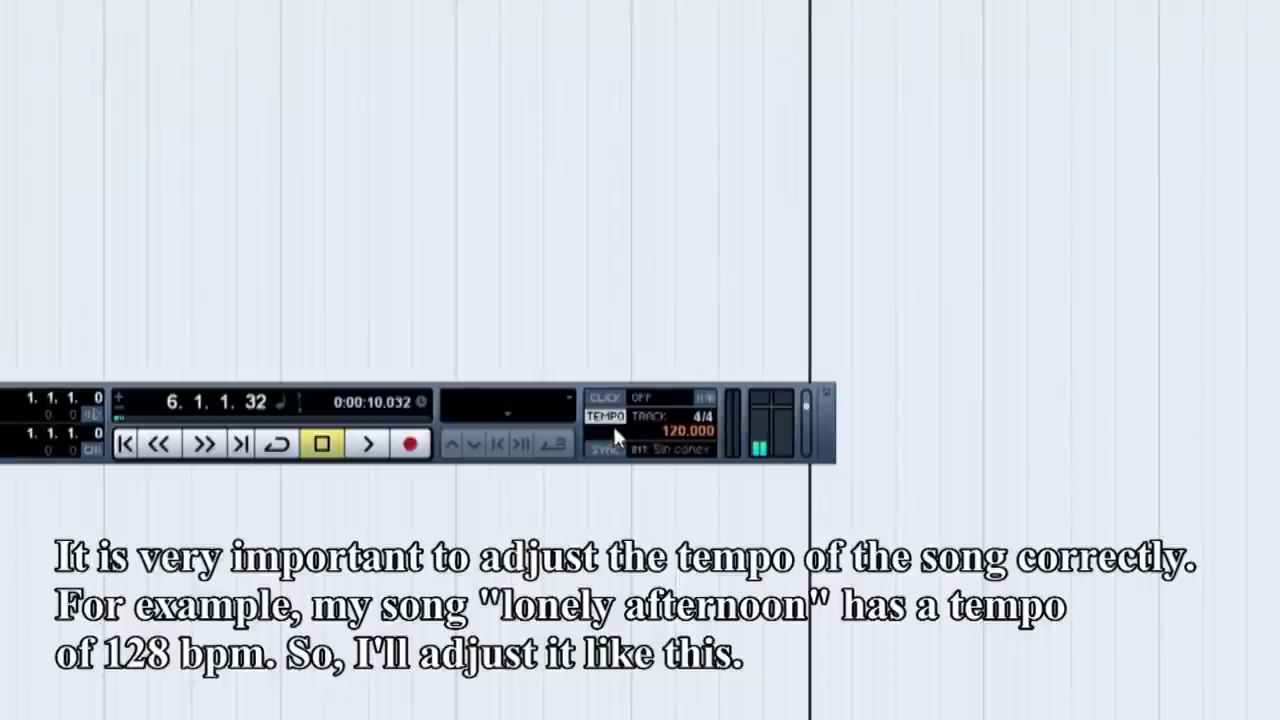
- Switch the project from the tempo track to a fixed tempo and set it to 128 bpm
left_click(606, 418)
double_click(686, 431)
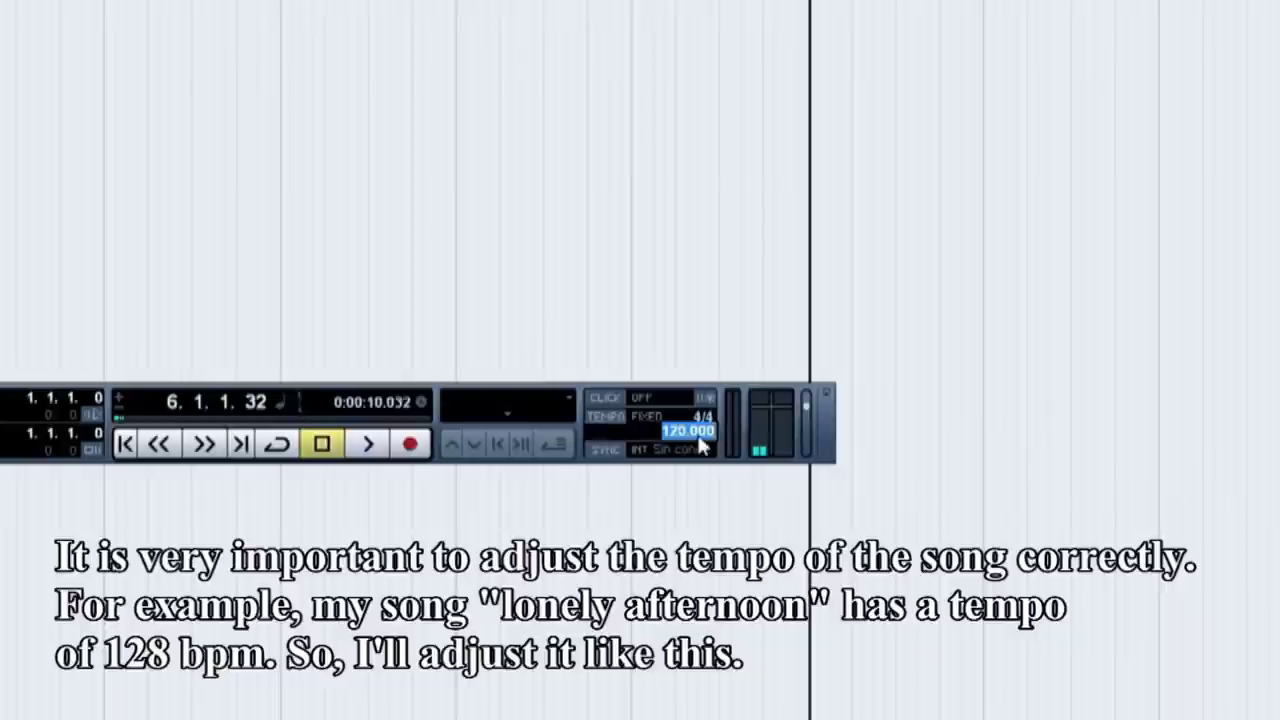
type("128")
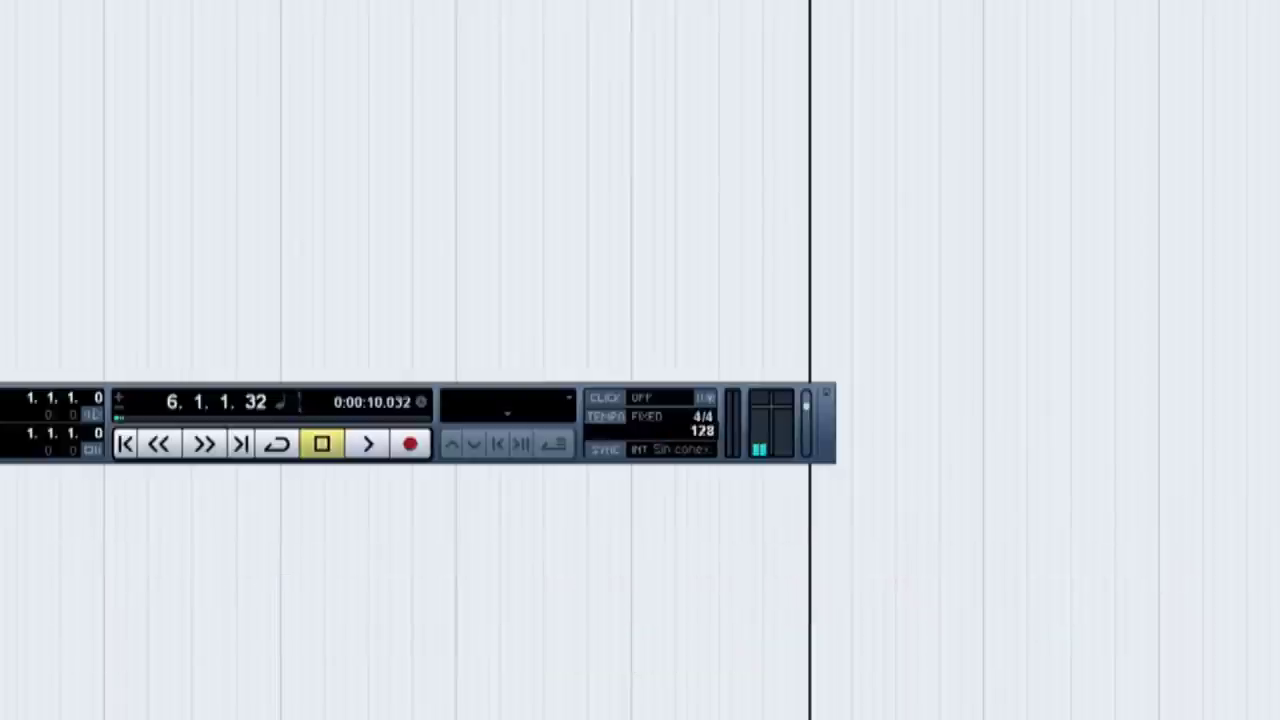
key("Return")
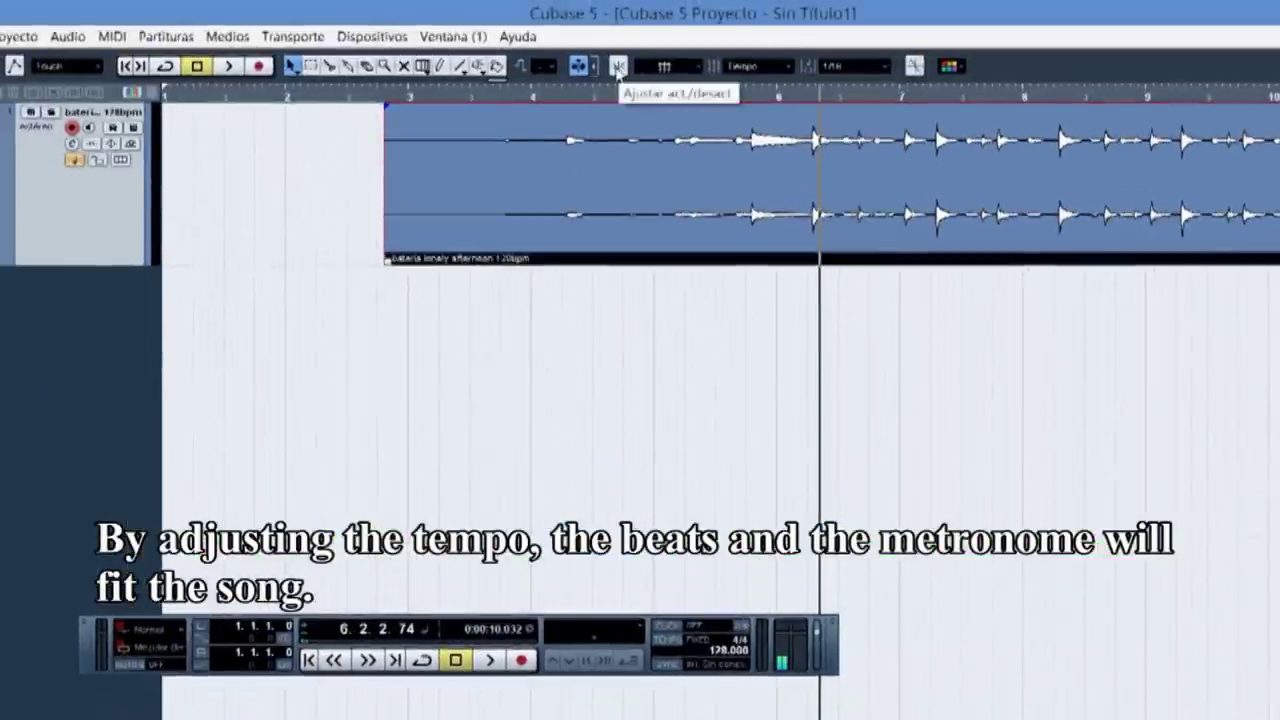
- Turn on snapping and move the drum clip so it starts exactly at bar 3
left_click(617, 70)
left_click_drag(551, 214, 583, 208)
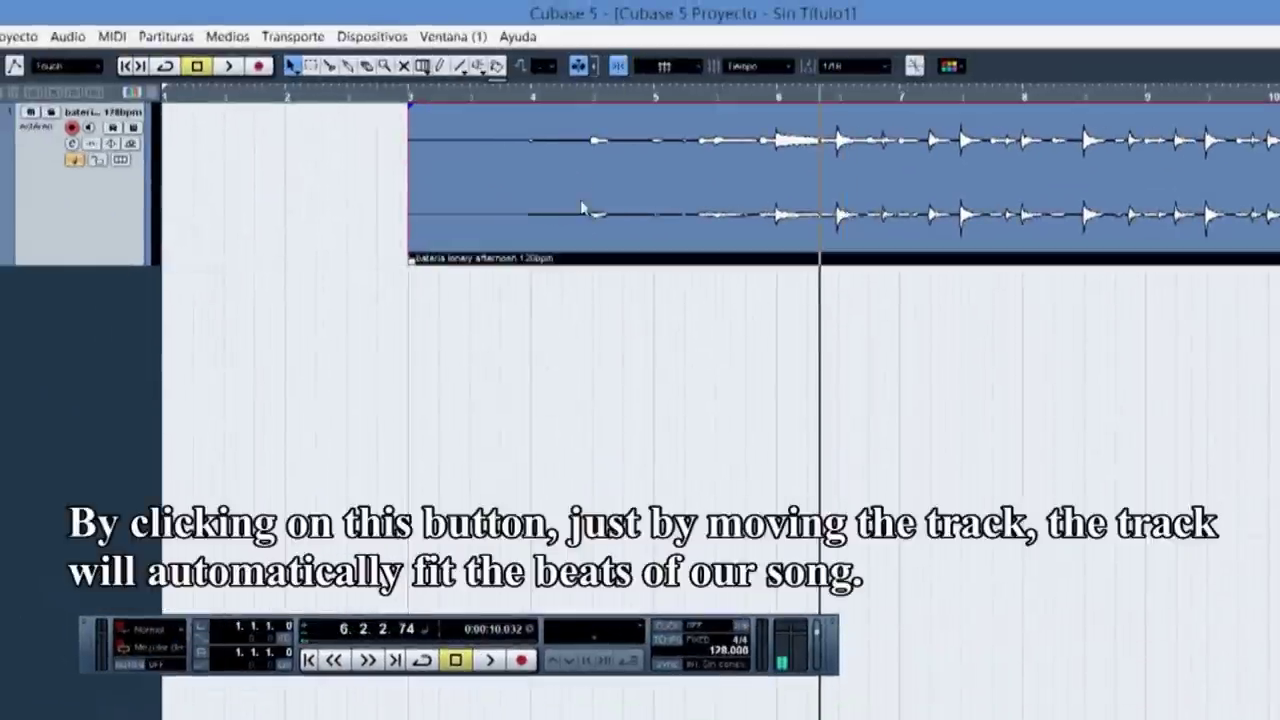
- Enable the metronome click and play the drums from position 3.3.1.0 to check their timing, stopping after a few bars
left_click(472, 98)
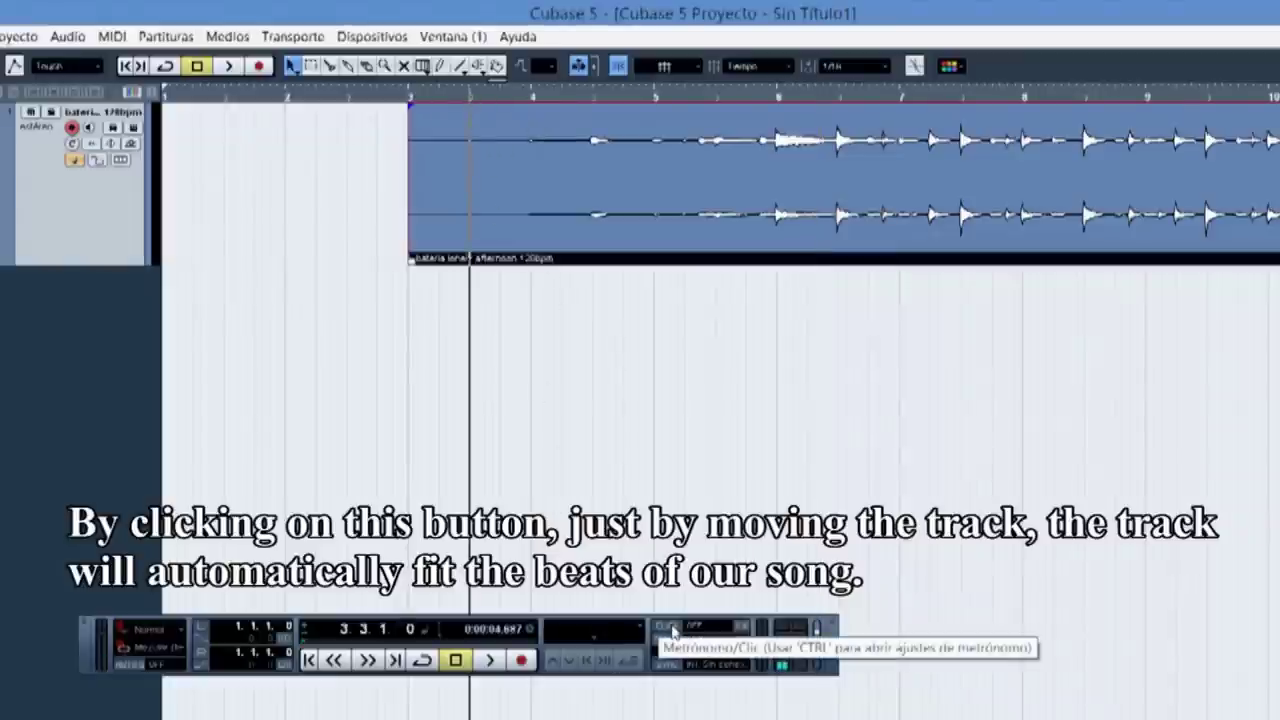
left_click(668, 628)
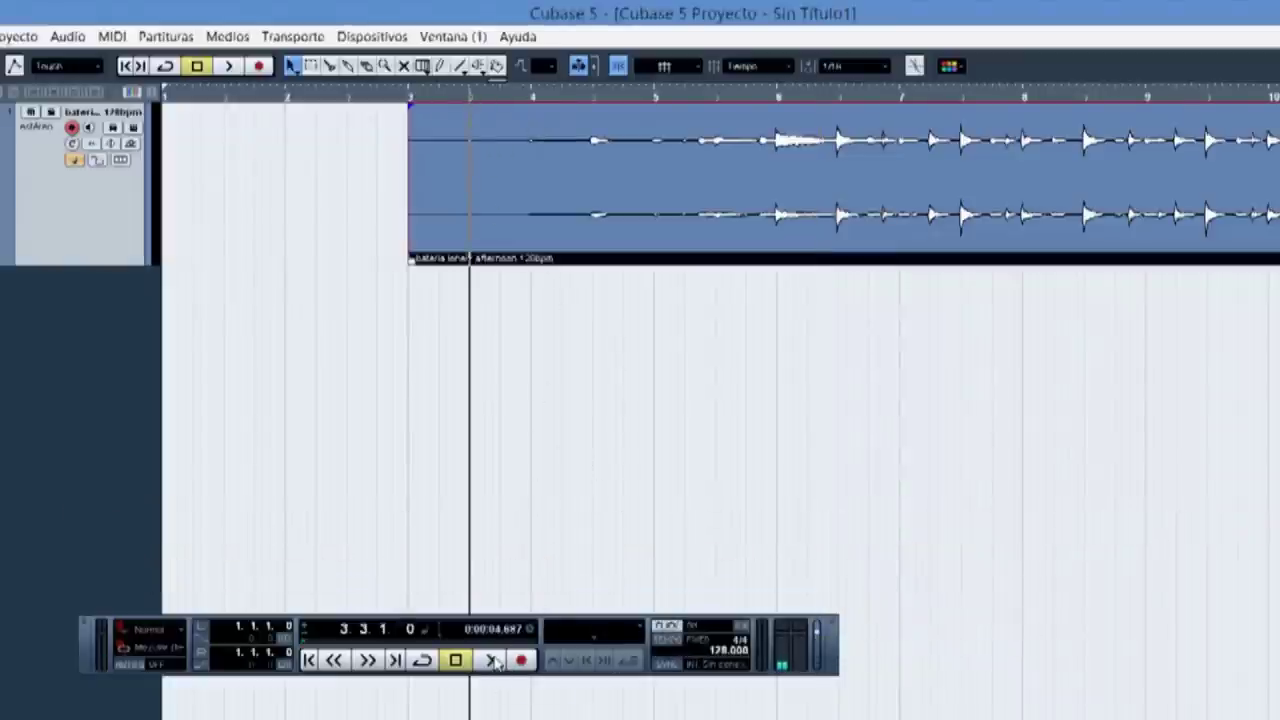
left_click(492, 660)
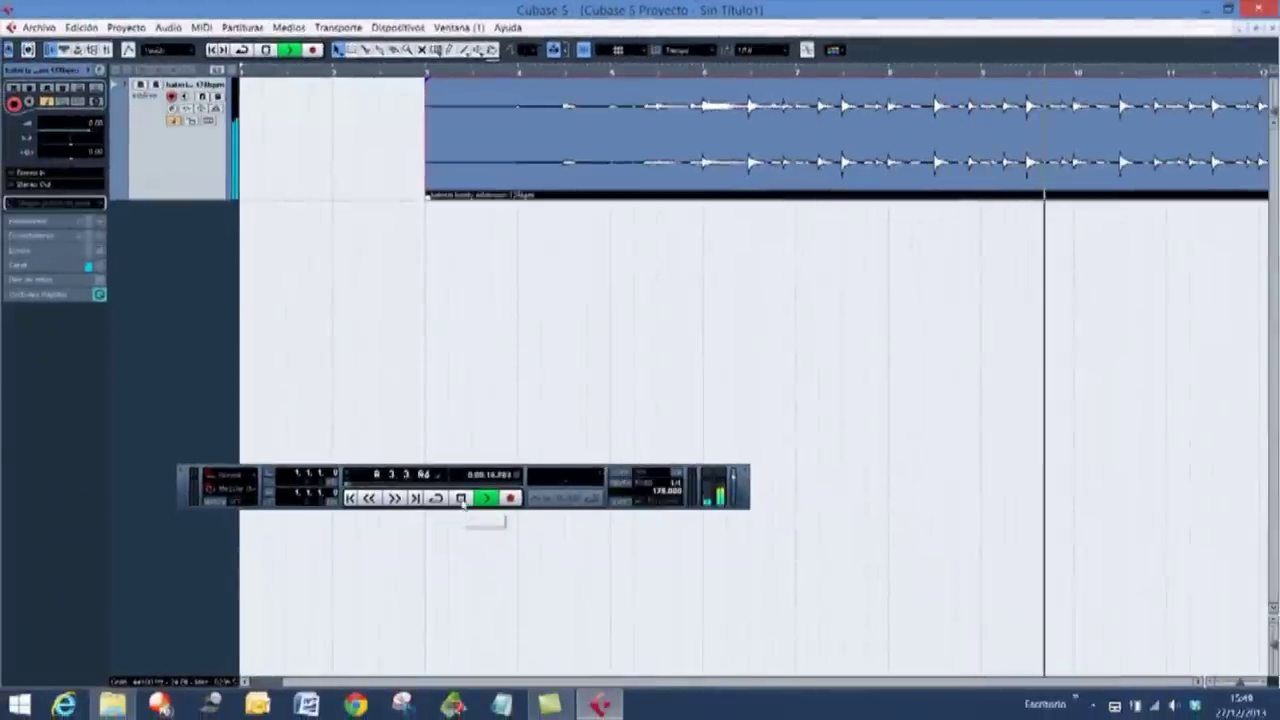
left_click(462, 499)
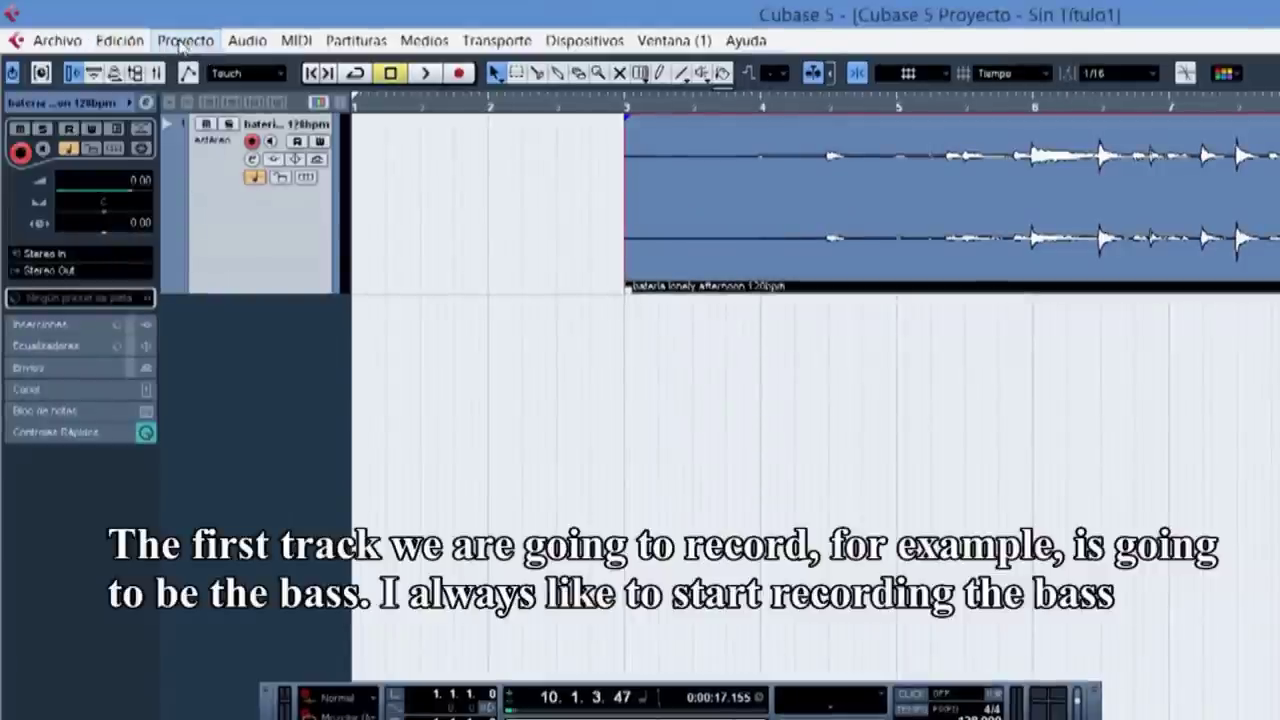
- Add a mono audio track and name it "bass"
left_click(184, 41)
mouse_move(199, 74)
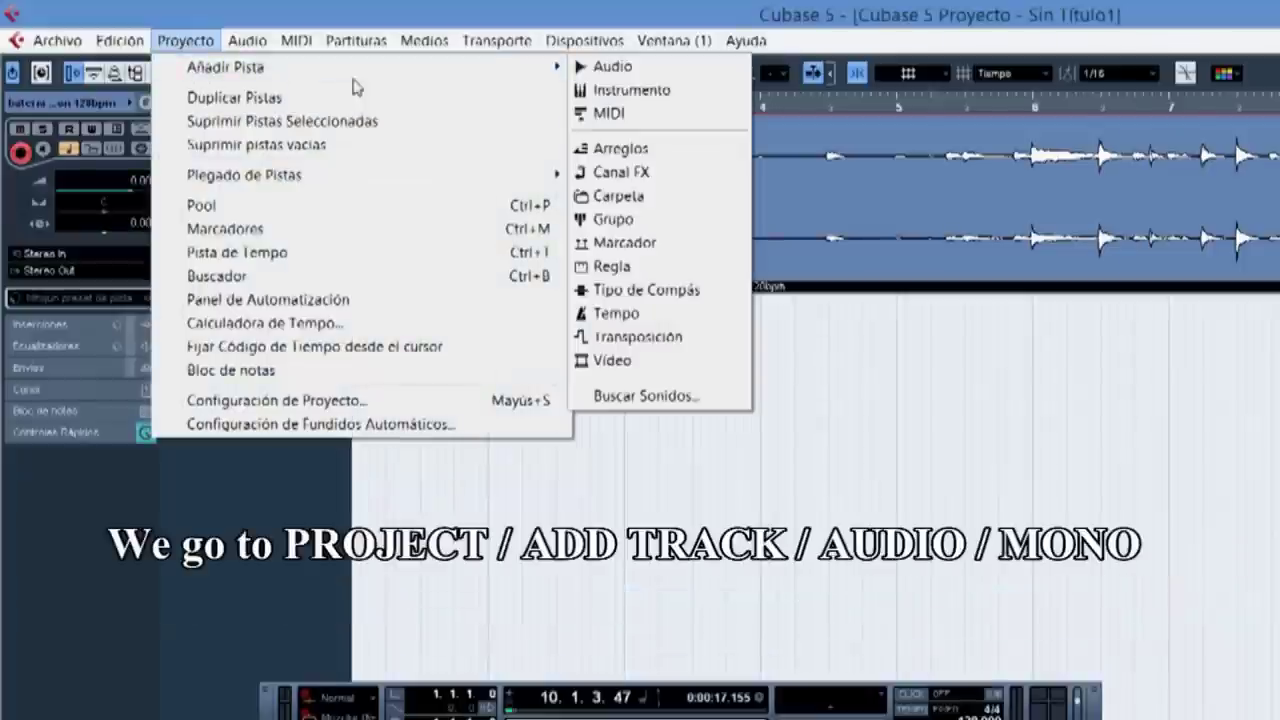
left_click(614, 68)
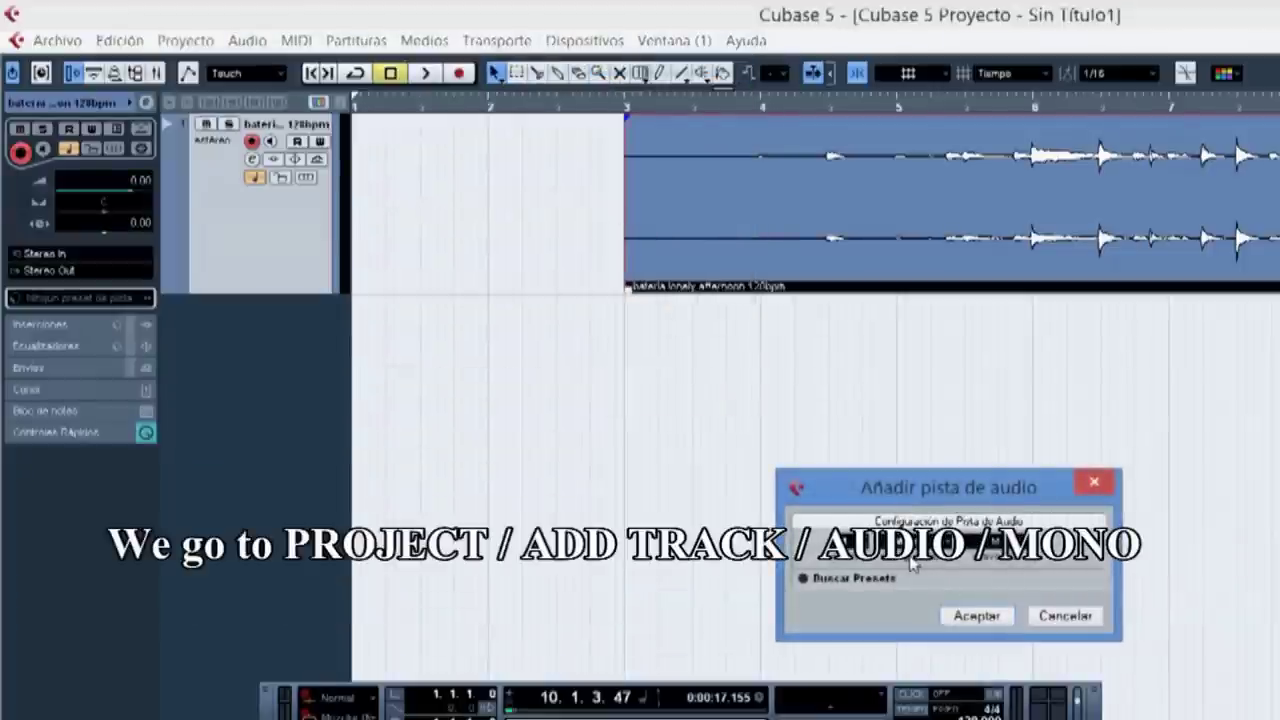
left_click(986, 616)
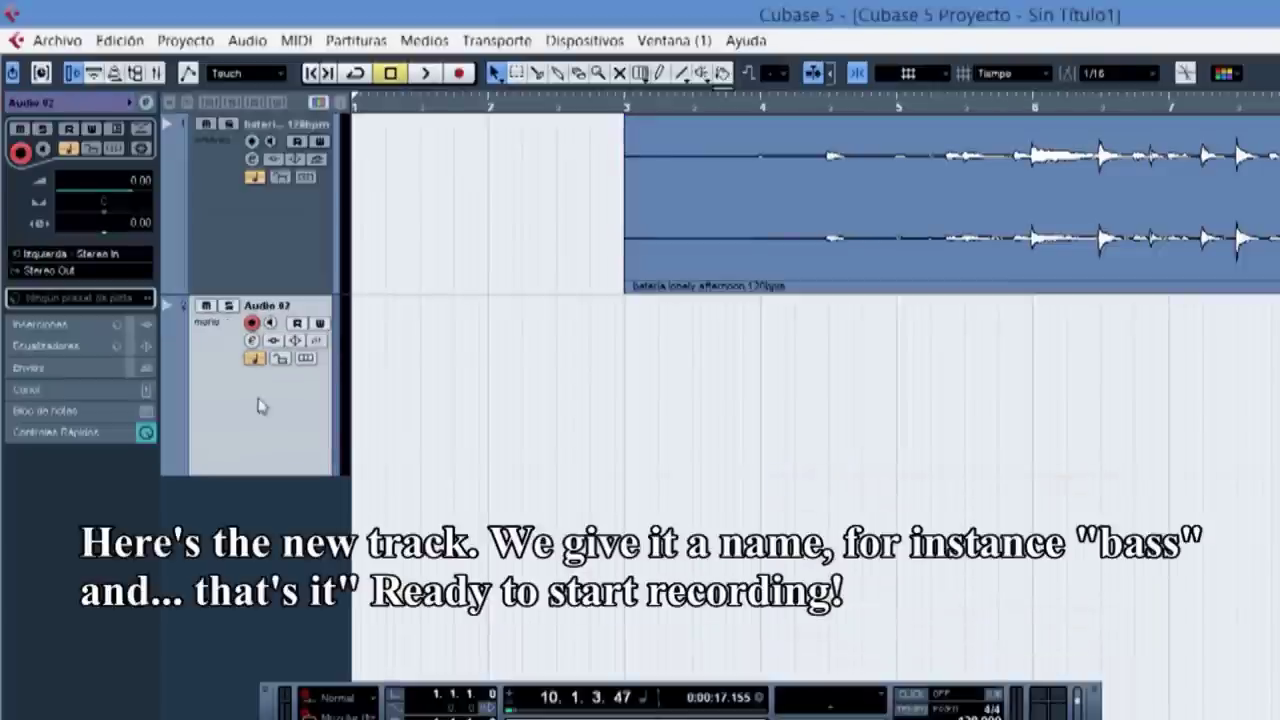
double_click(272, 305)
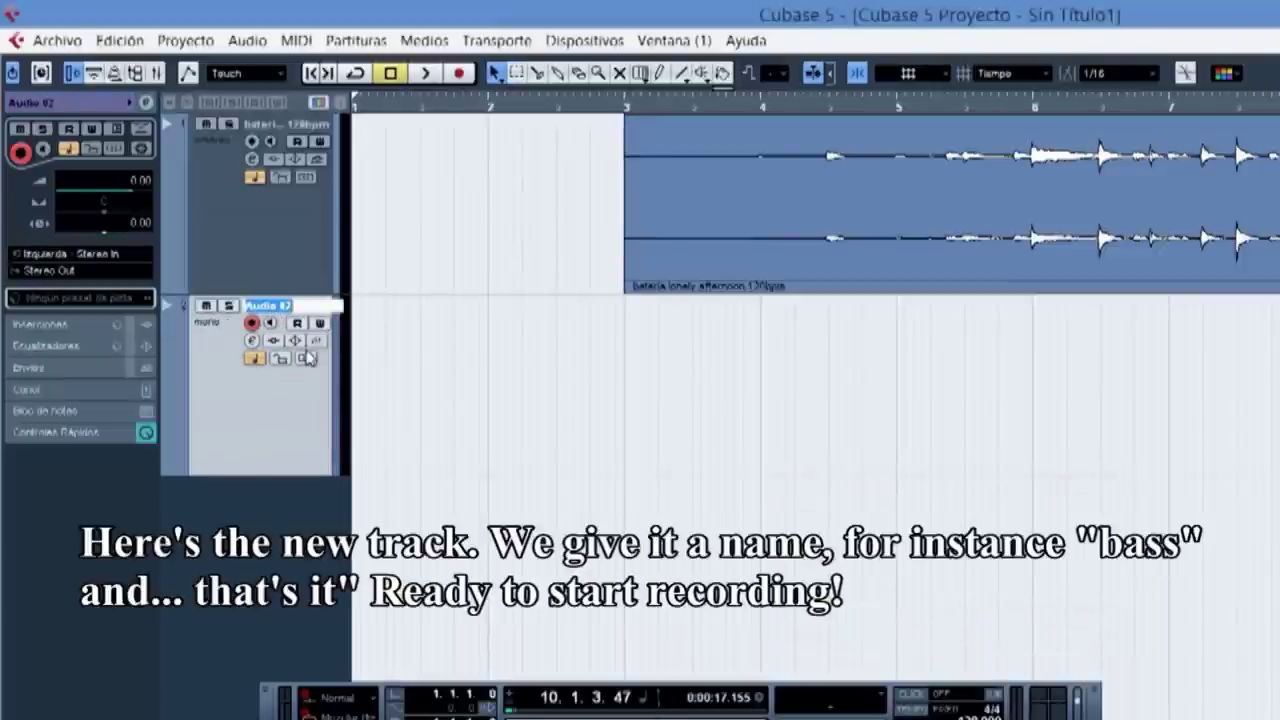
type("bass")
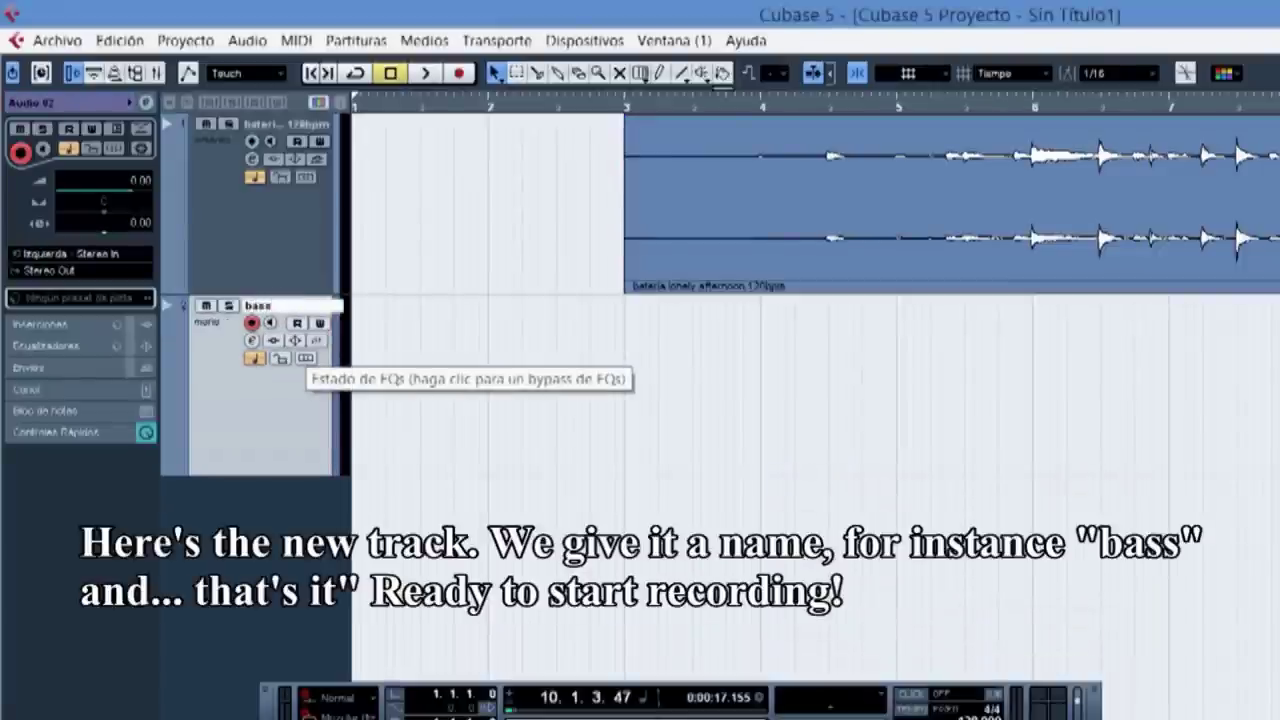
key("Return")
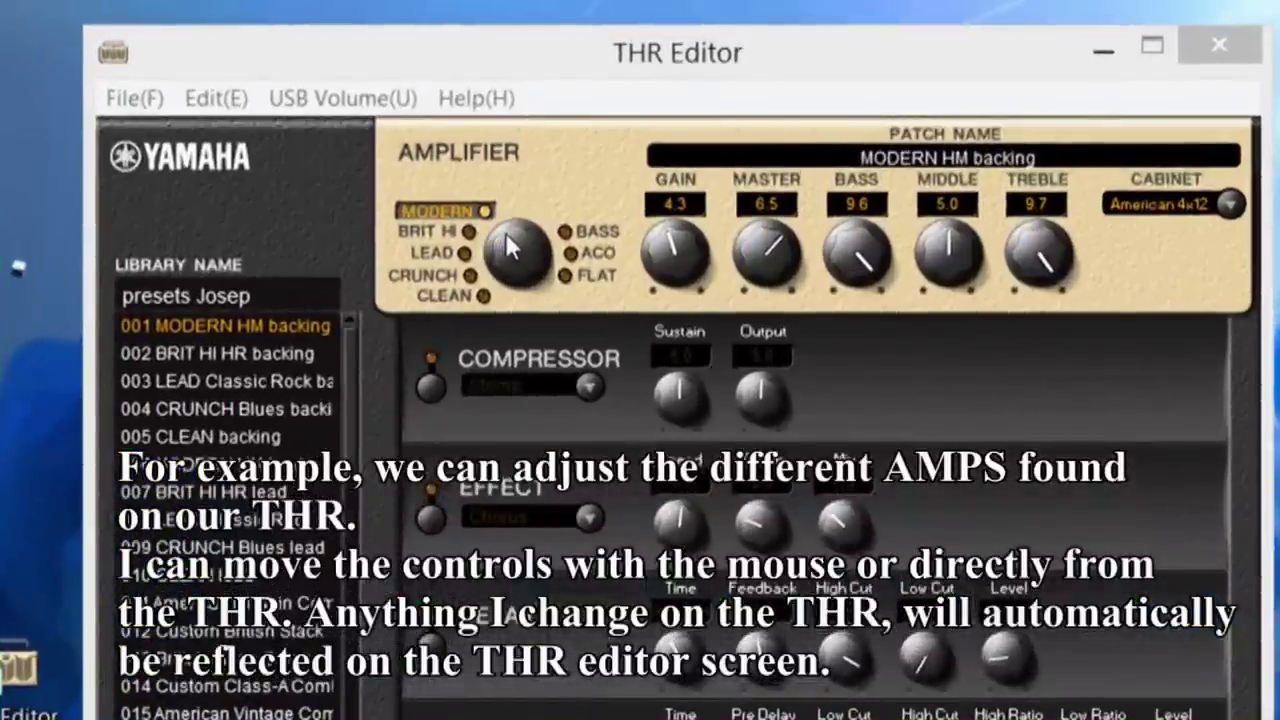
- In THR Editor, switch the amplifier model to BRIT HI and view the available cabinets, leaving British 4x12 selected
mouse_move(505, 236)
left_mouse_down()
mouse_move(486, 243)
mouse_move(490, 277)
mouse_move(497, 224)
mouse_move(488, 232)
mouse_move(516, 218)
mouse_move(497, 251)
mouse_move(498, 235)
left_mouse_up()
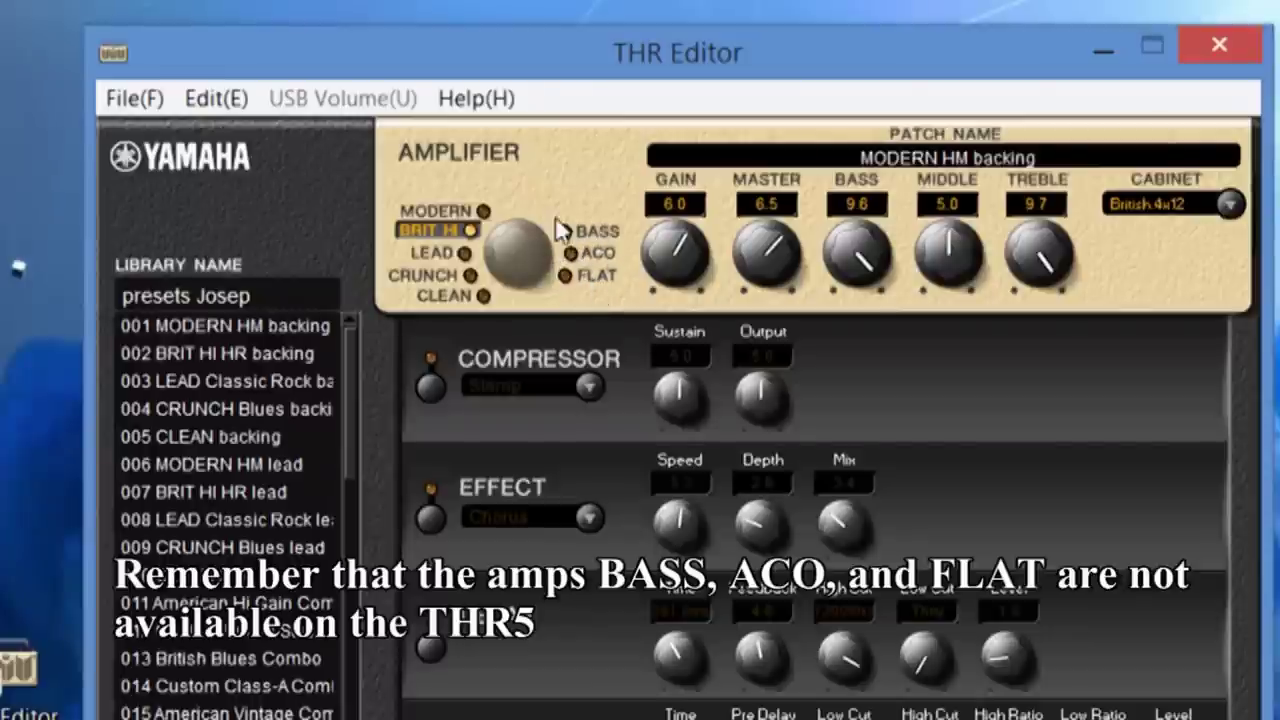
left_click(1232, 206)
left_click(1232, 206)
left_click(1232, 206)
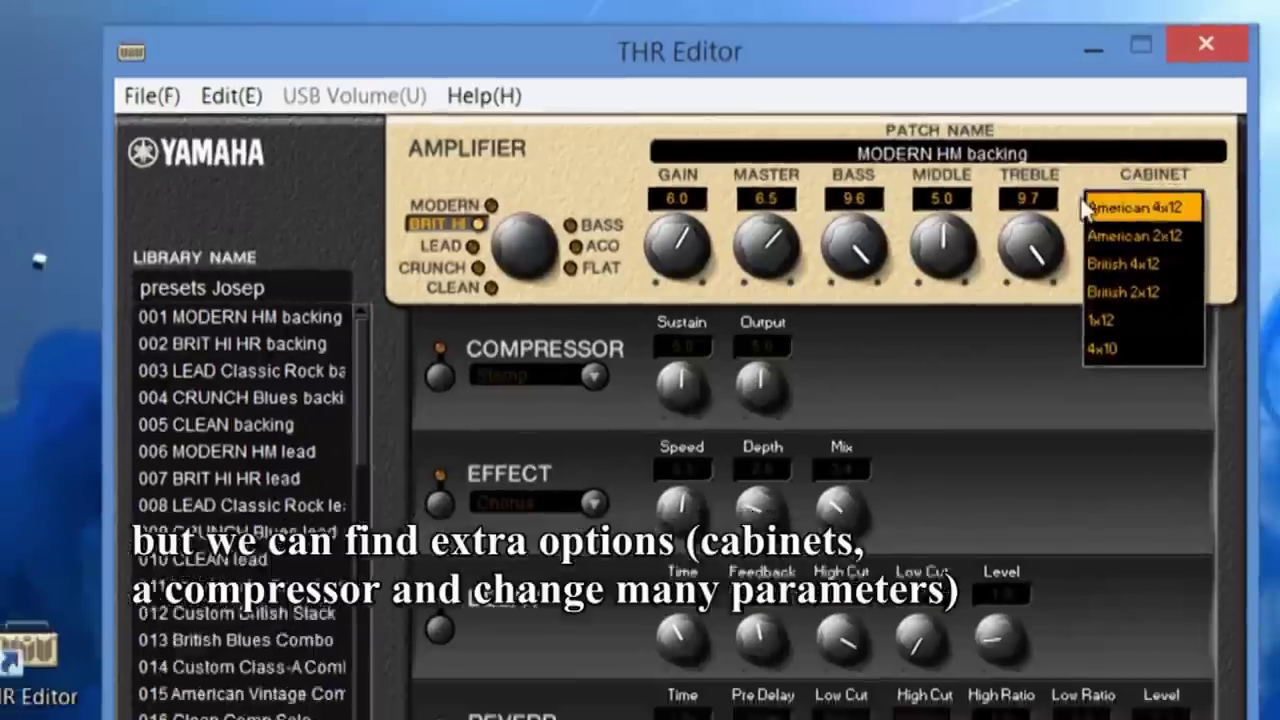
left_click(1082, 212)
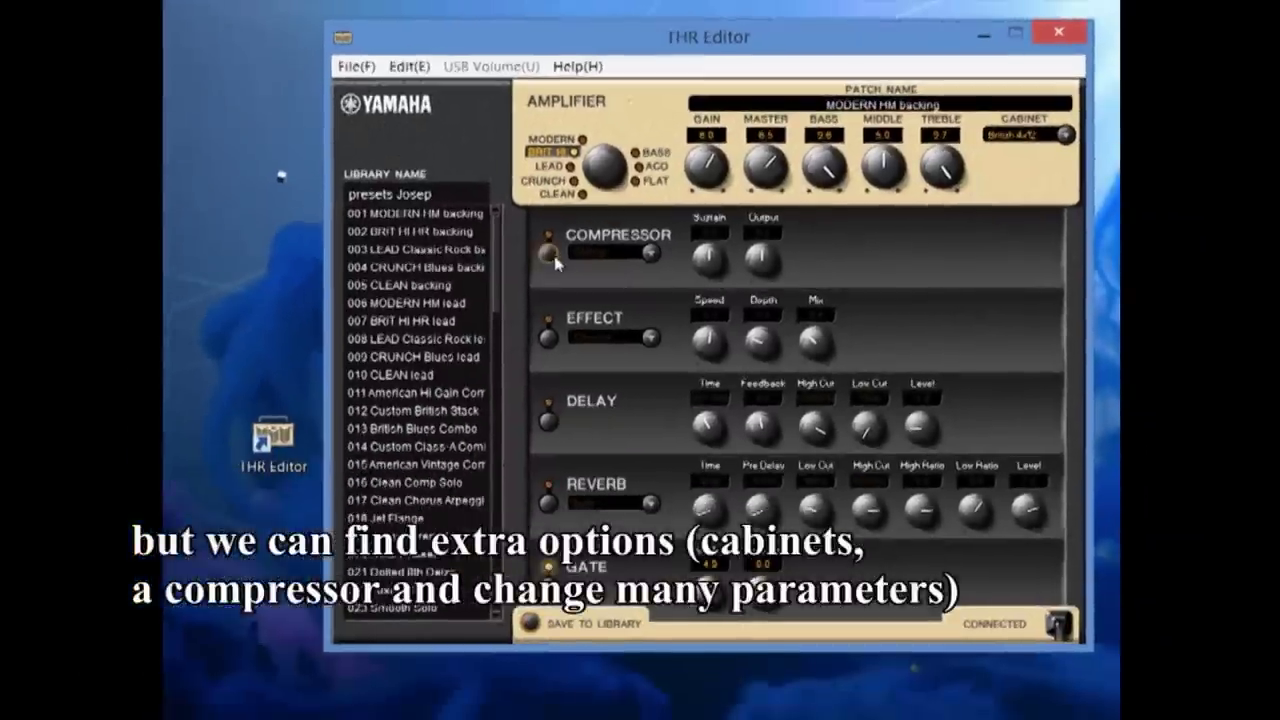
- Turn on the compressor and set its type to Rack
left_click(550, 256)
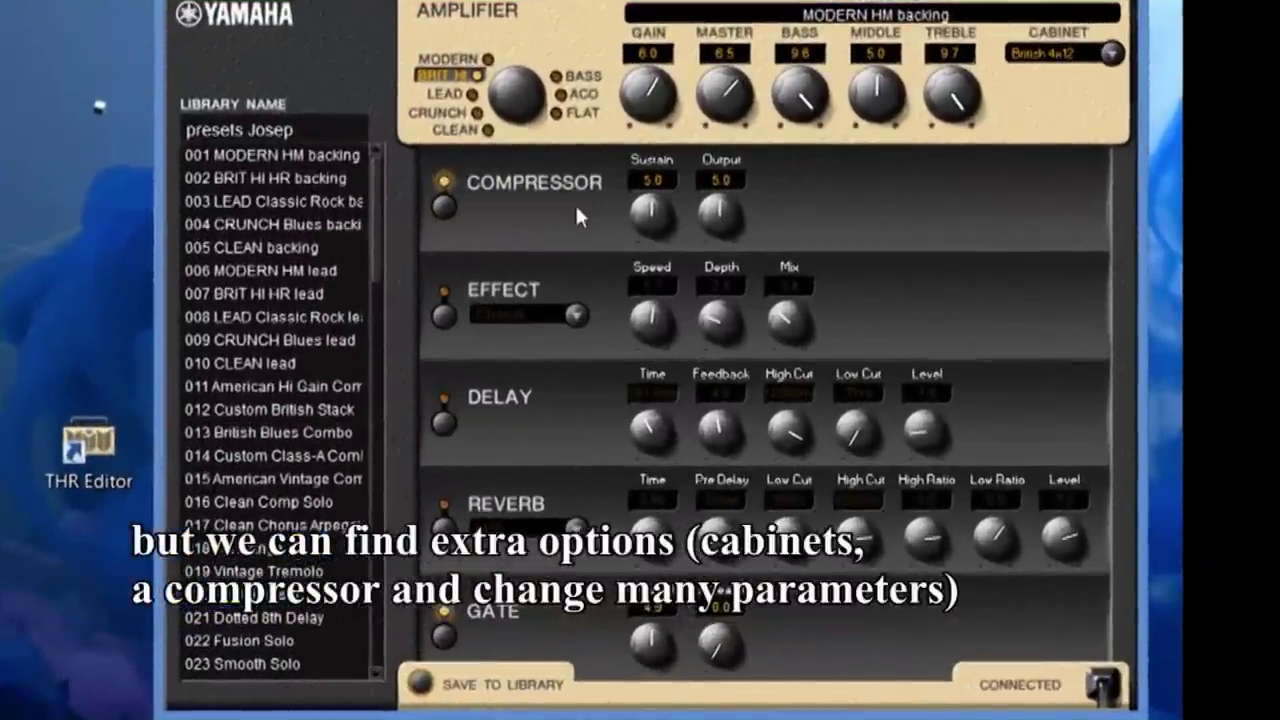
left_click(576, 208)
left_click(520, 234)
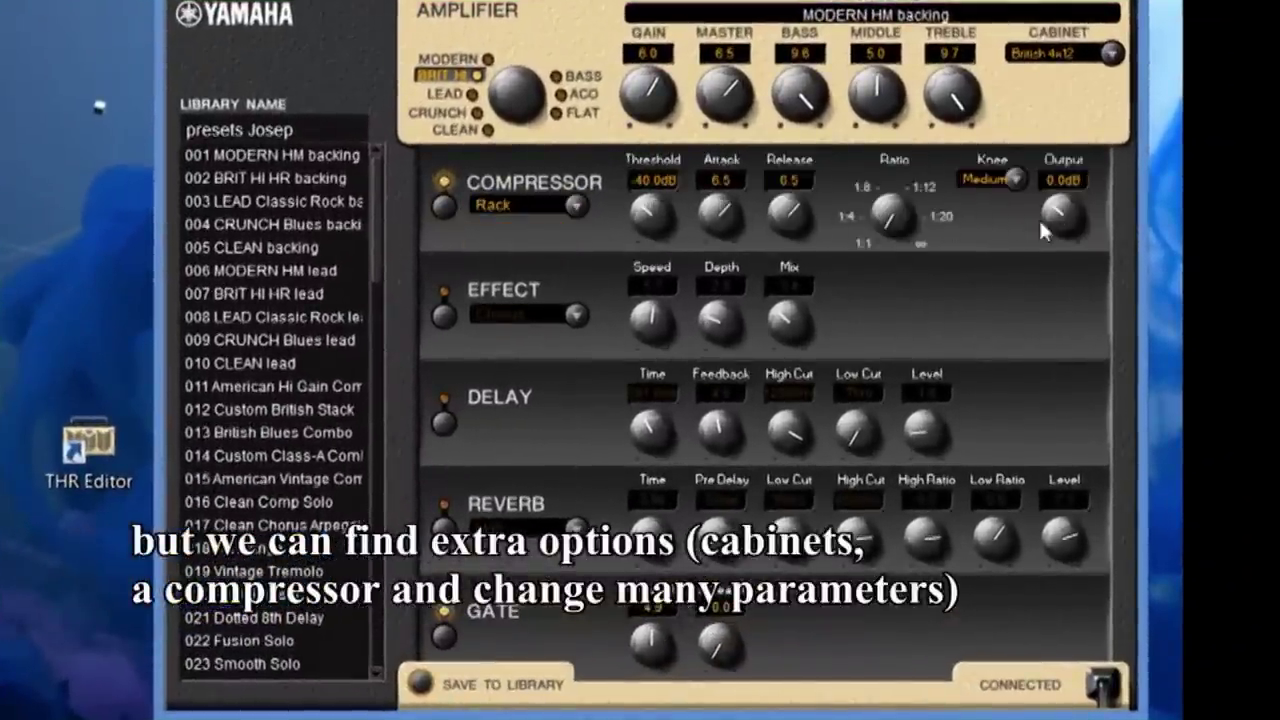
- Turn on the Chorus effect, view the other effect types without changing it, and turn on the delay
left_click(444, 316)
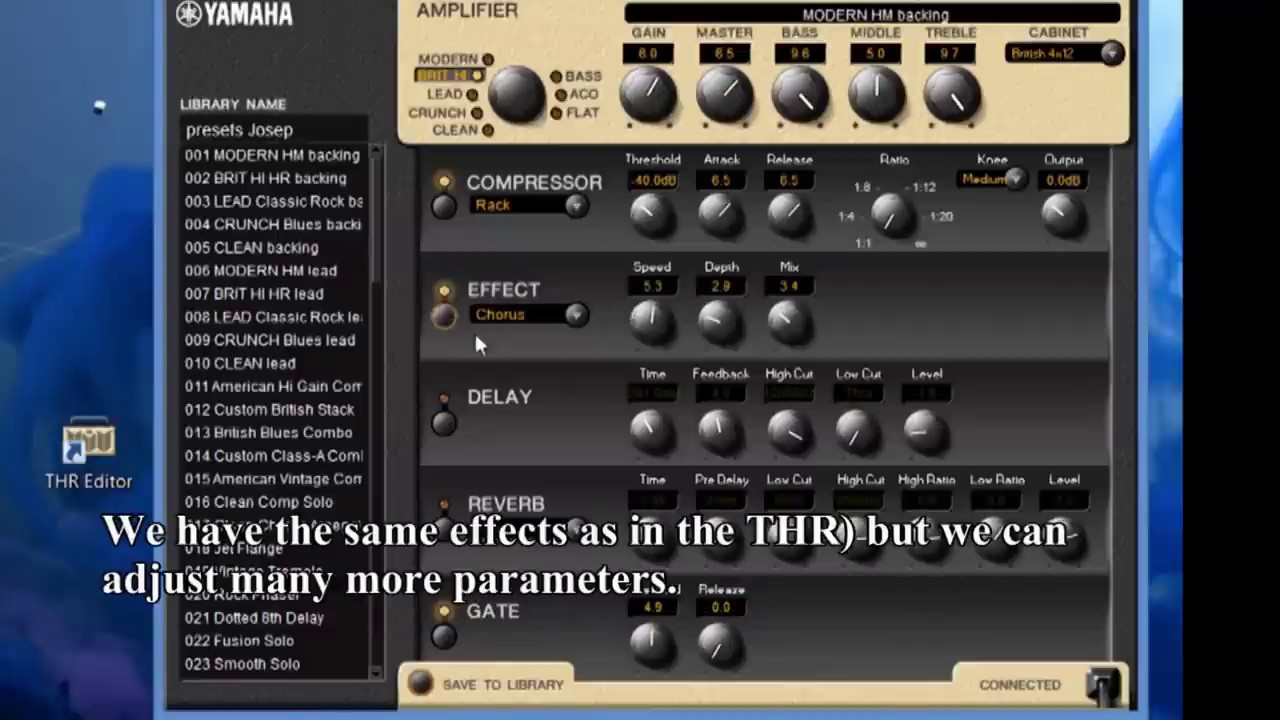
left_click(568, 314)
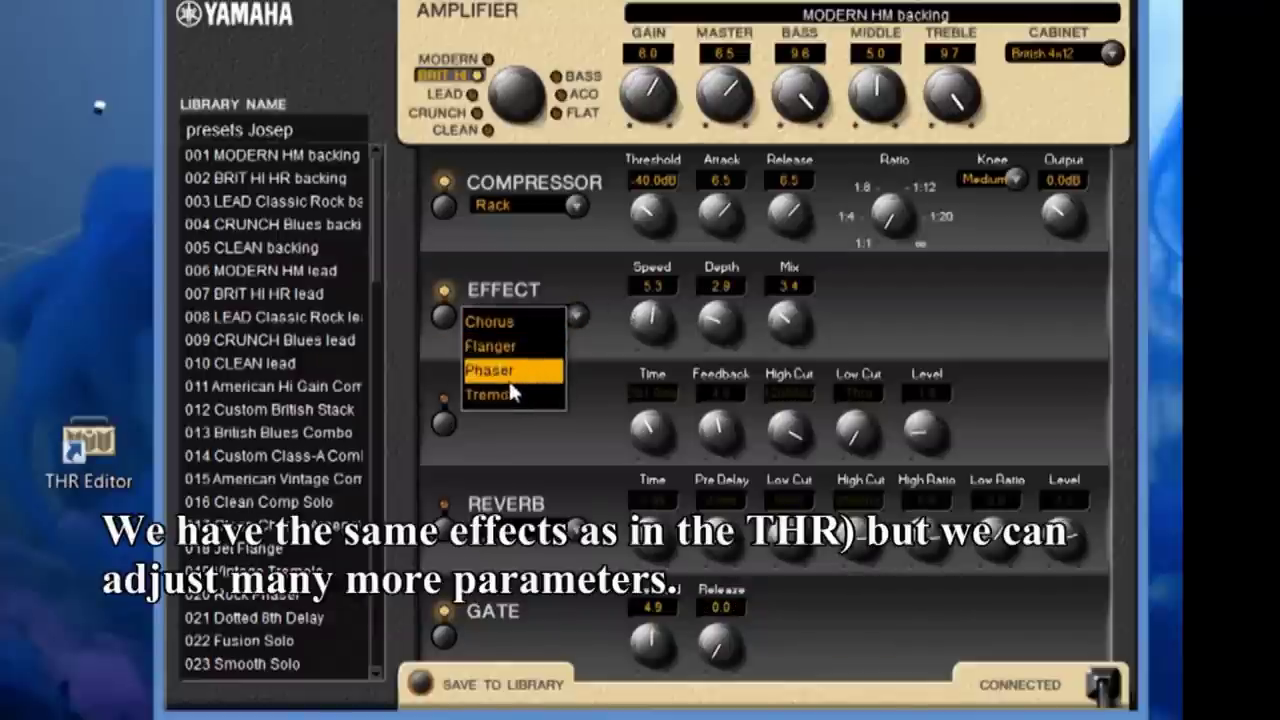
left_click(581, 284)
left_click(444, 424)
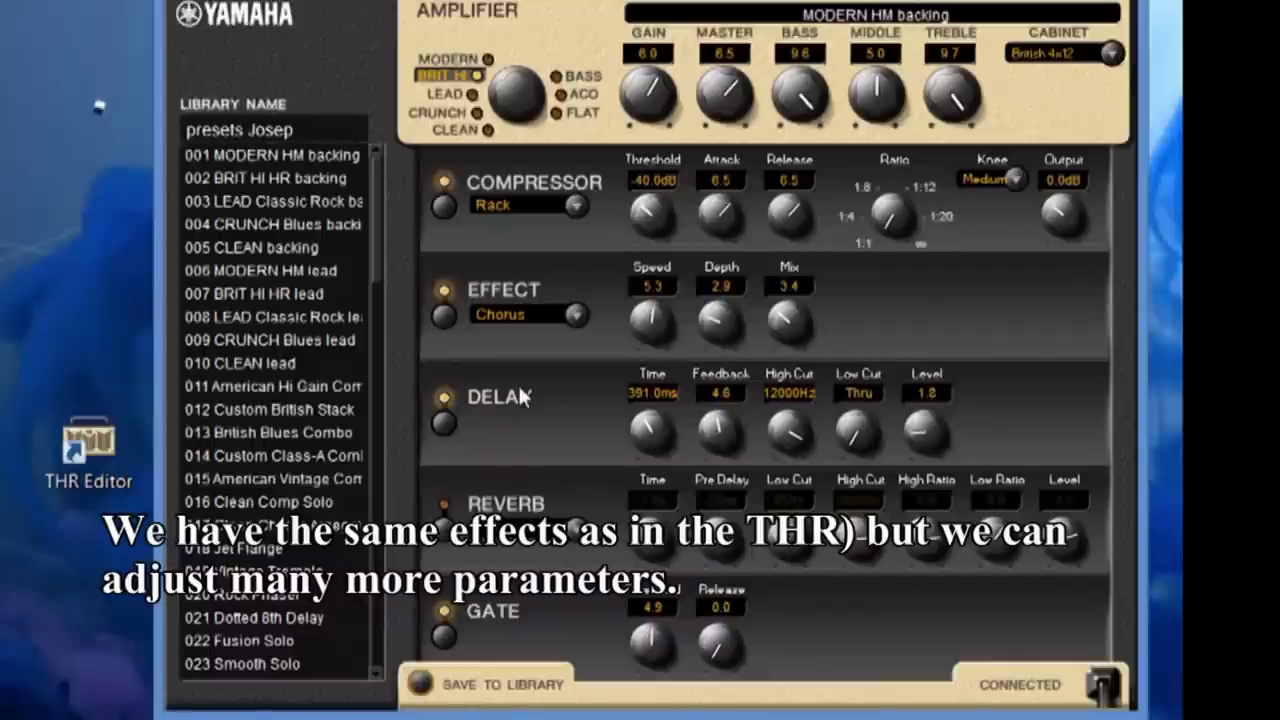
- Turn on the reverb, view its types while keeping Hall, and toggle the gate off and back on
left_click(444, 526)
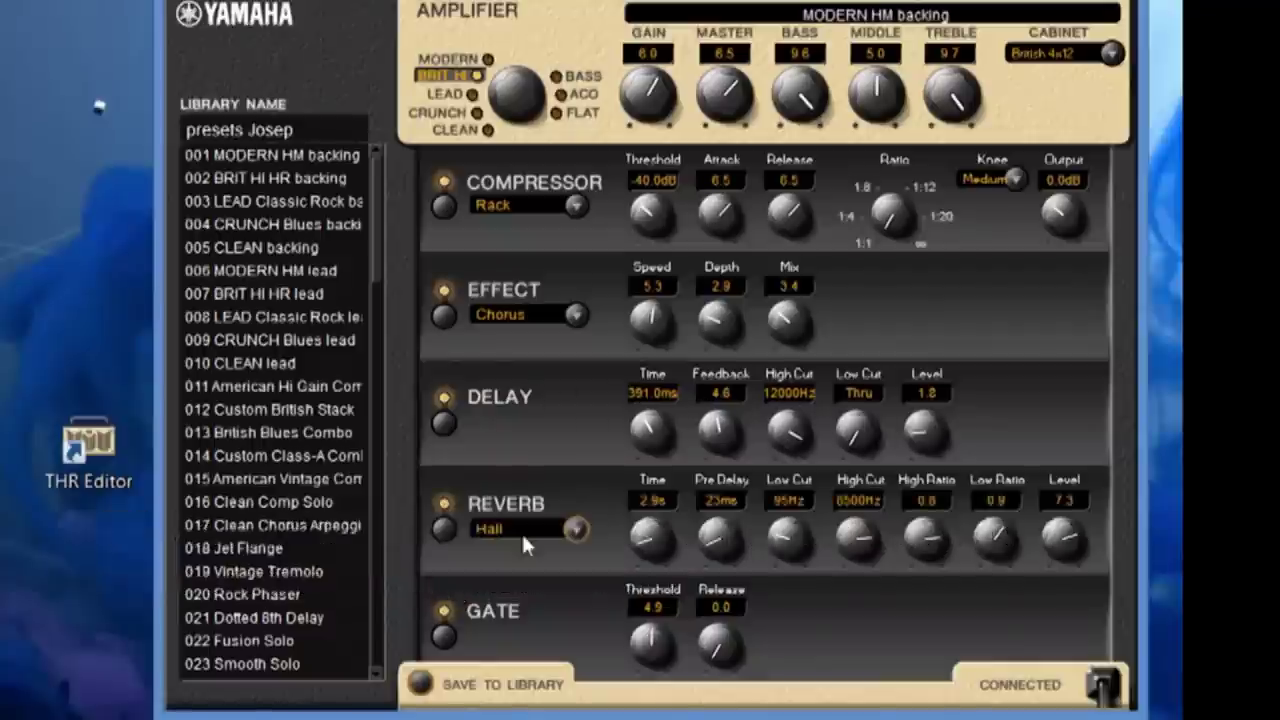
left_click(579, 527)
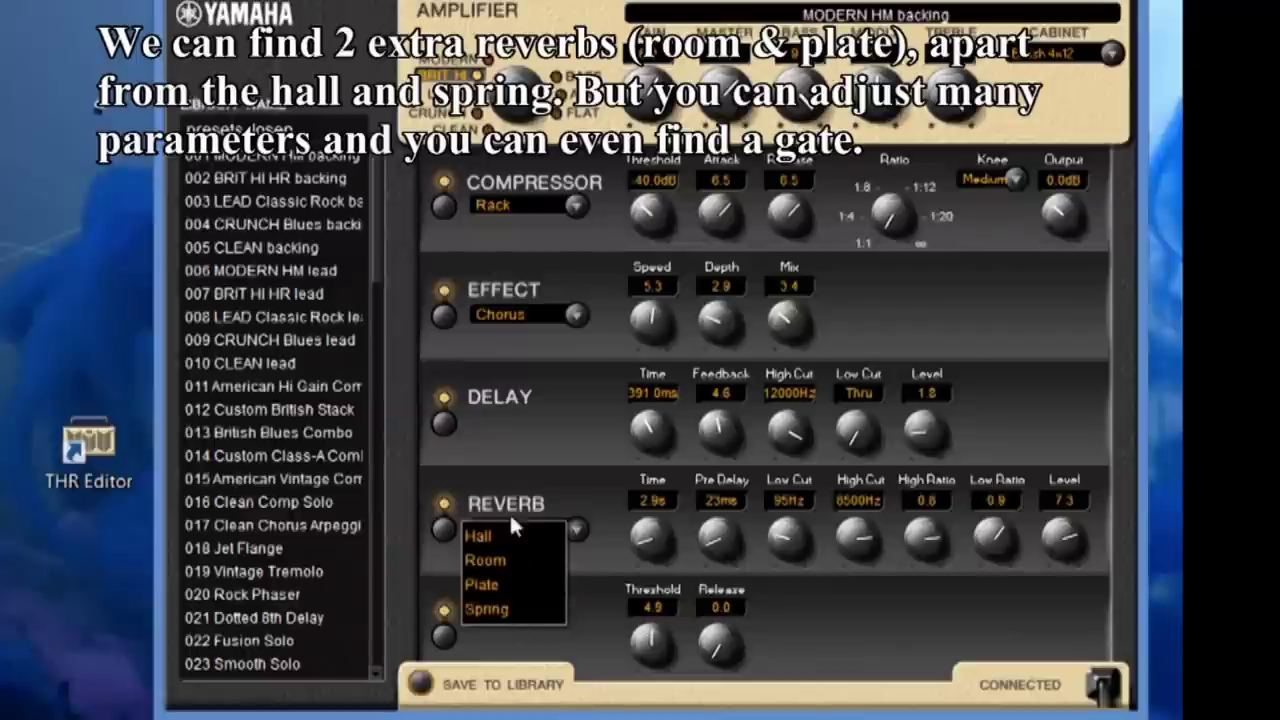
left_click(545, 488)
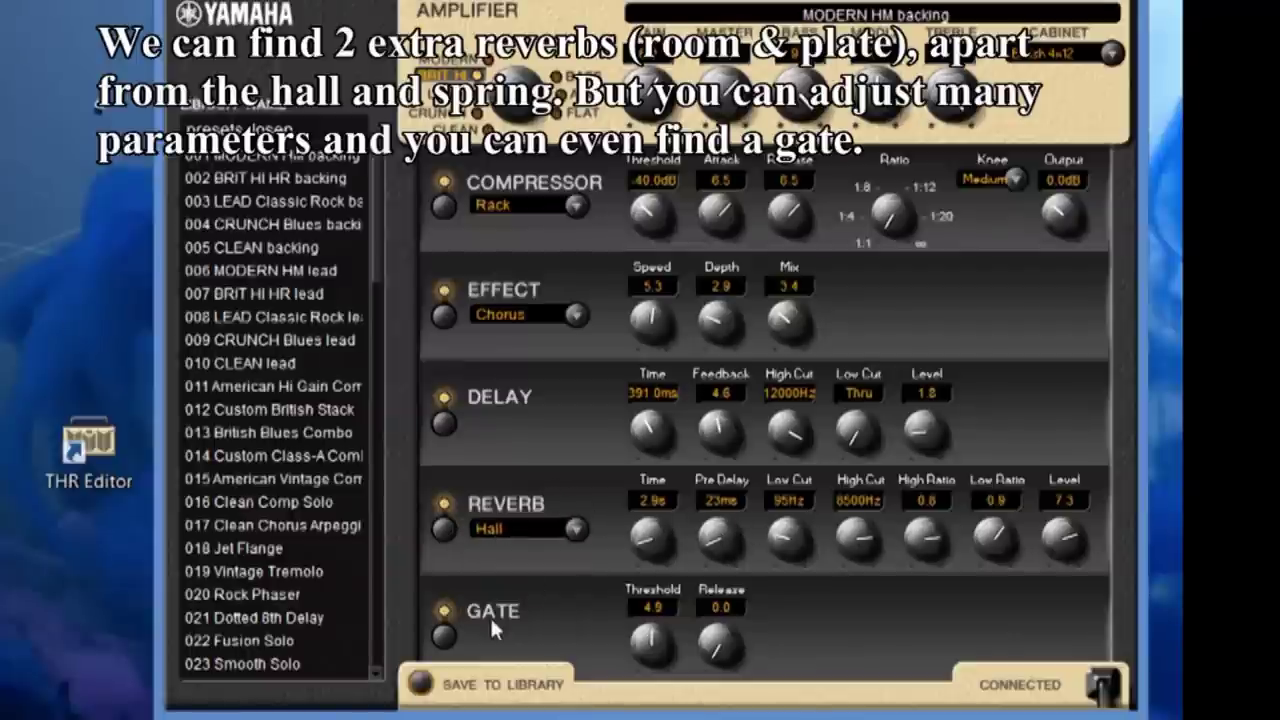
left_click(446, 630)
left_click(447, 628)
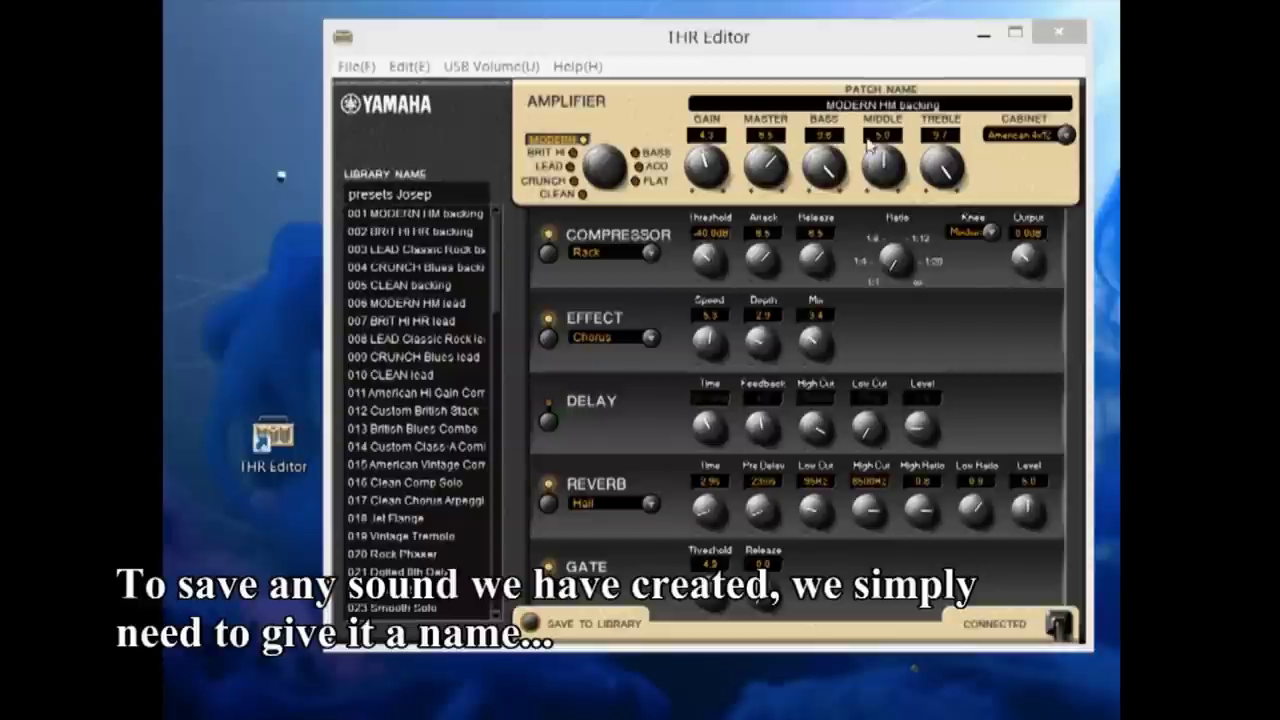
- Rename the patch "backing 2" and save it to the empty library location 041
left_click(952, 103)
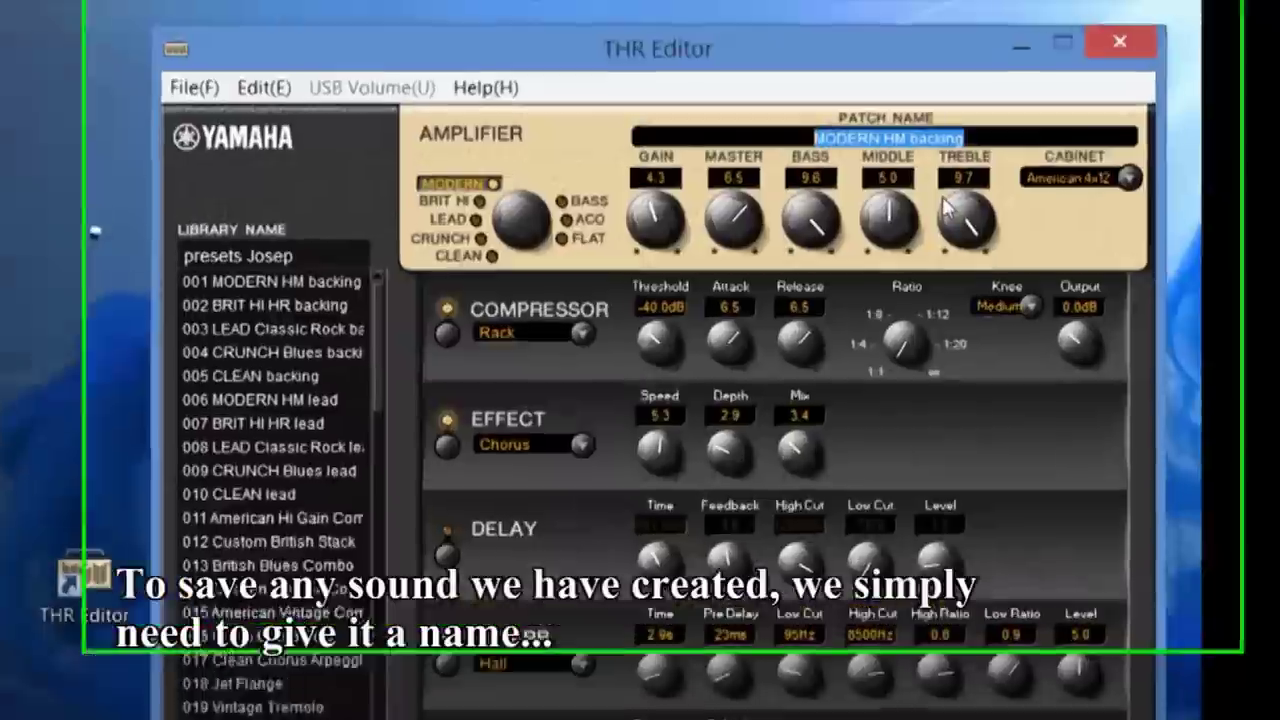
type("backing 2")
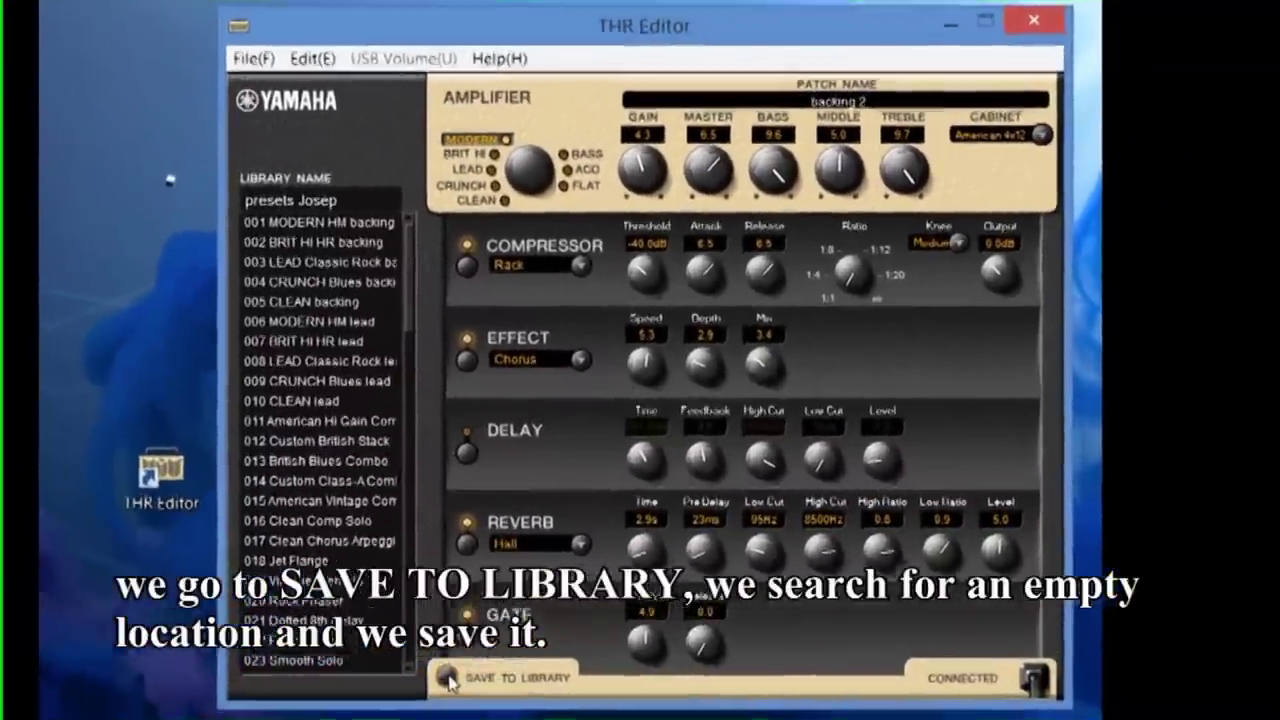
left_click(448, 680)
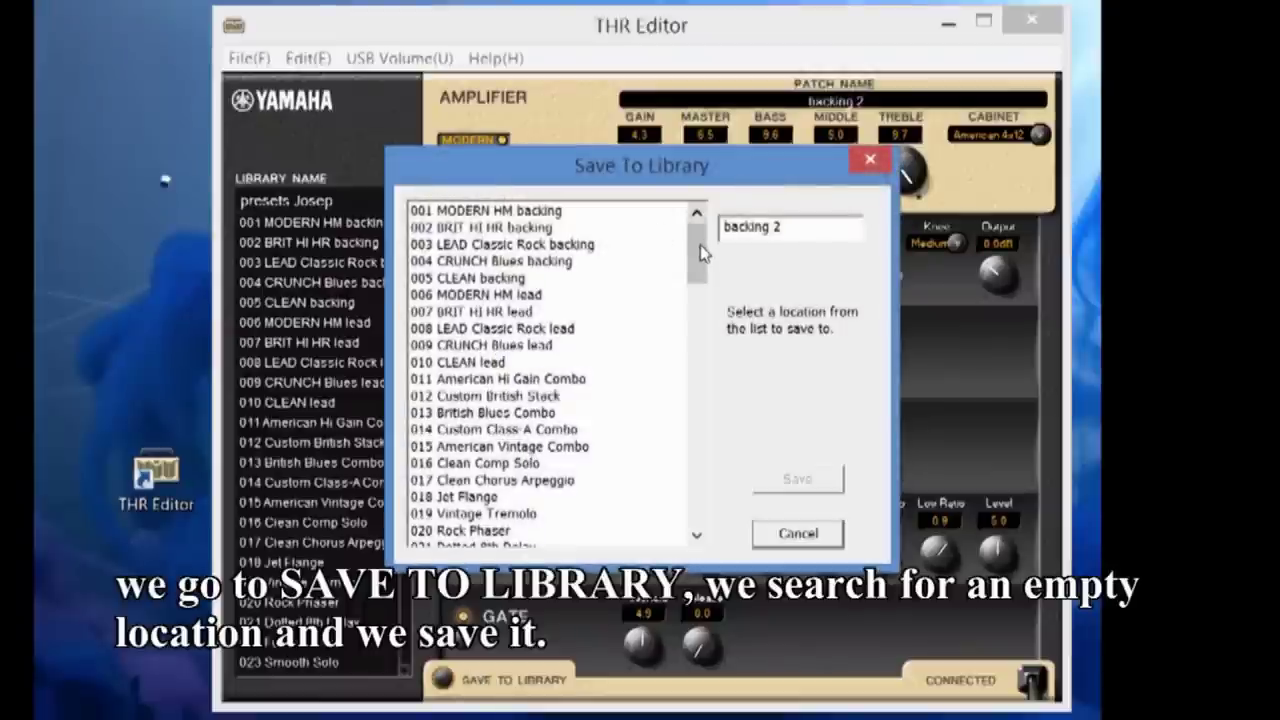
left_click_drag(700, 246, 698, 364)
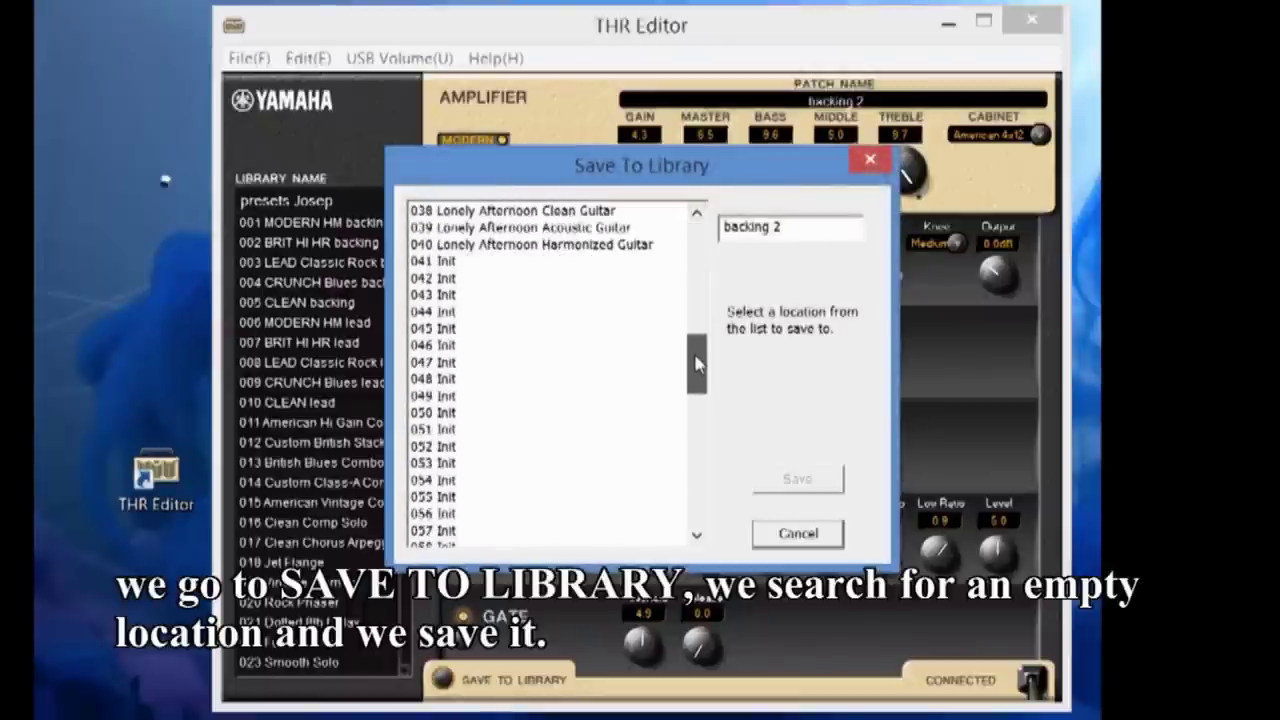
left_click(448, 263)
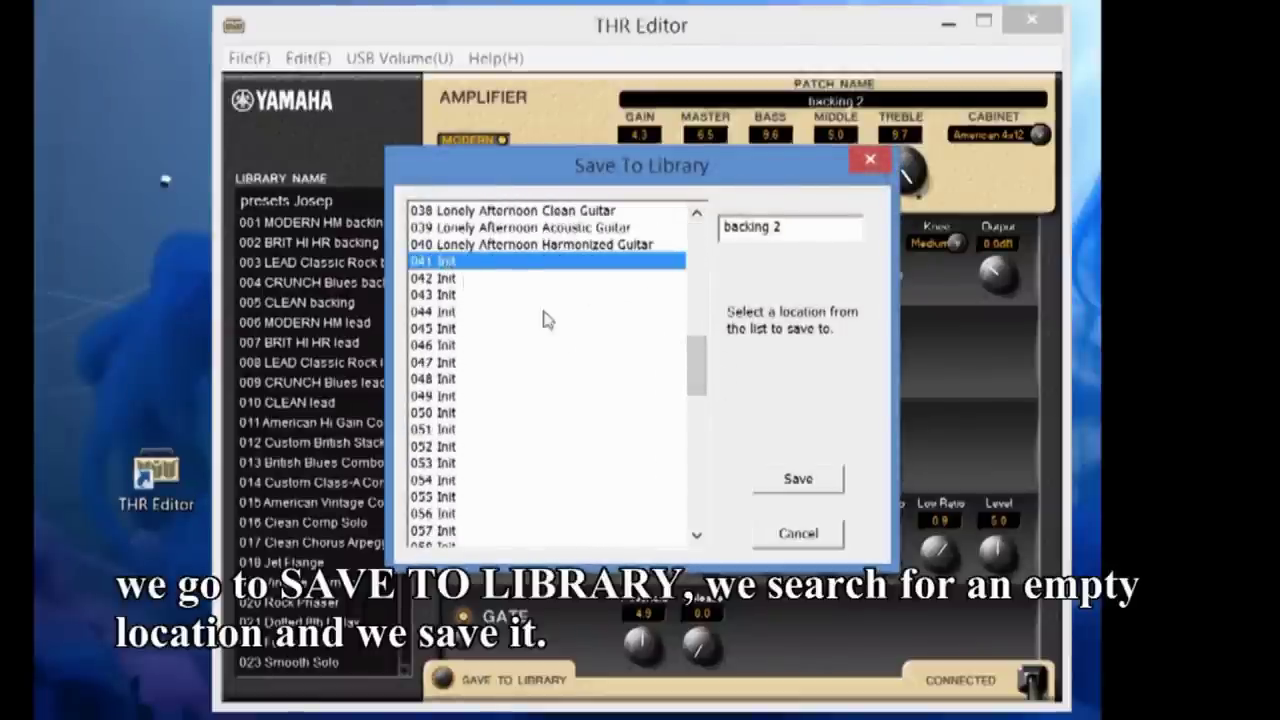
left_click(796, 486)
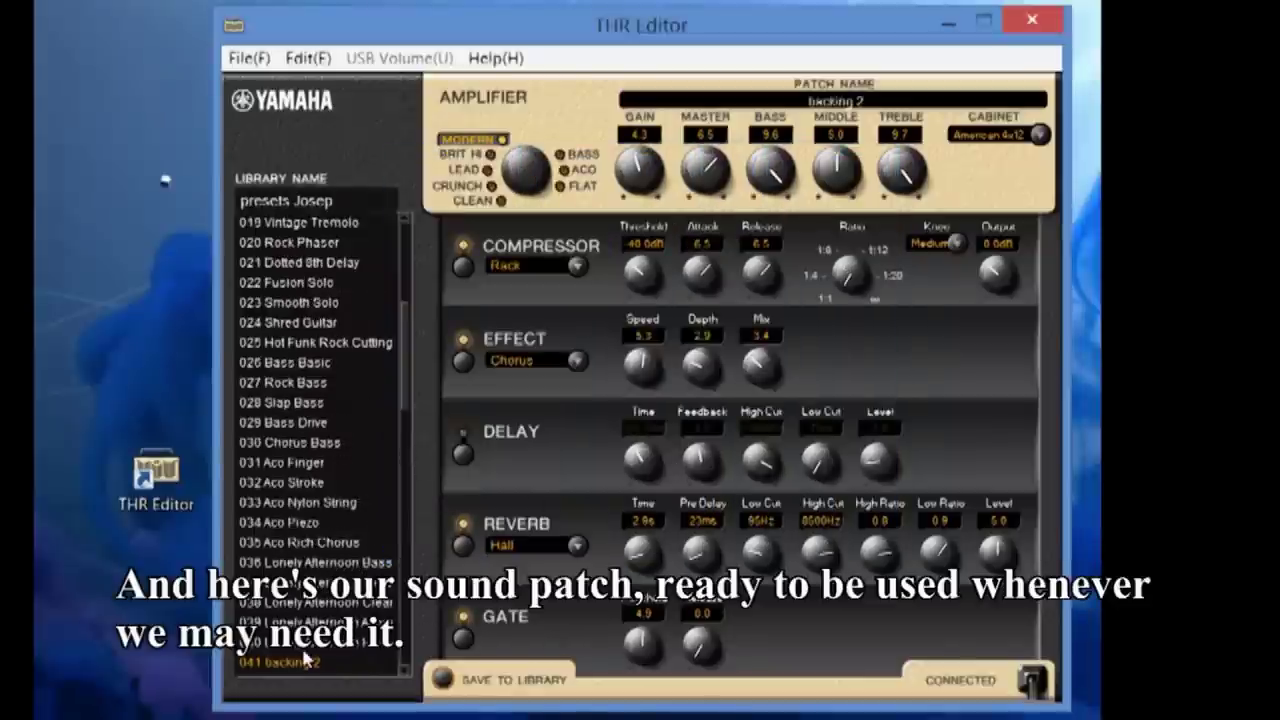
- Save the whole sound library over the existing presets file in the personal user folder, accepting its replacement
scroll(403, 382, "down", 4)
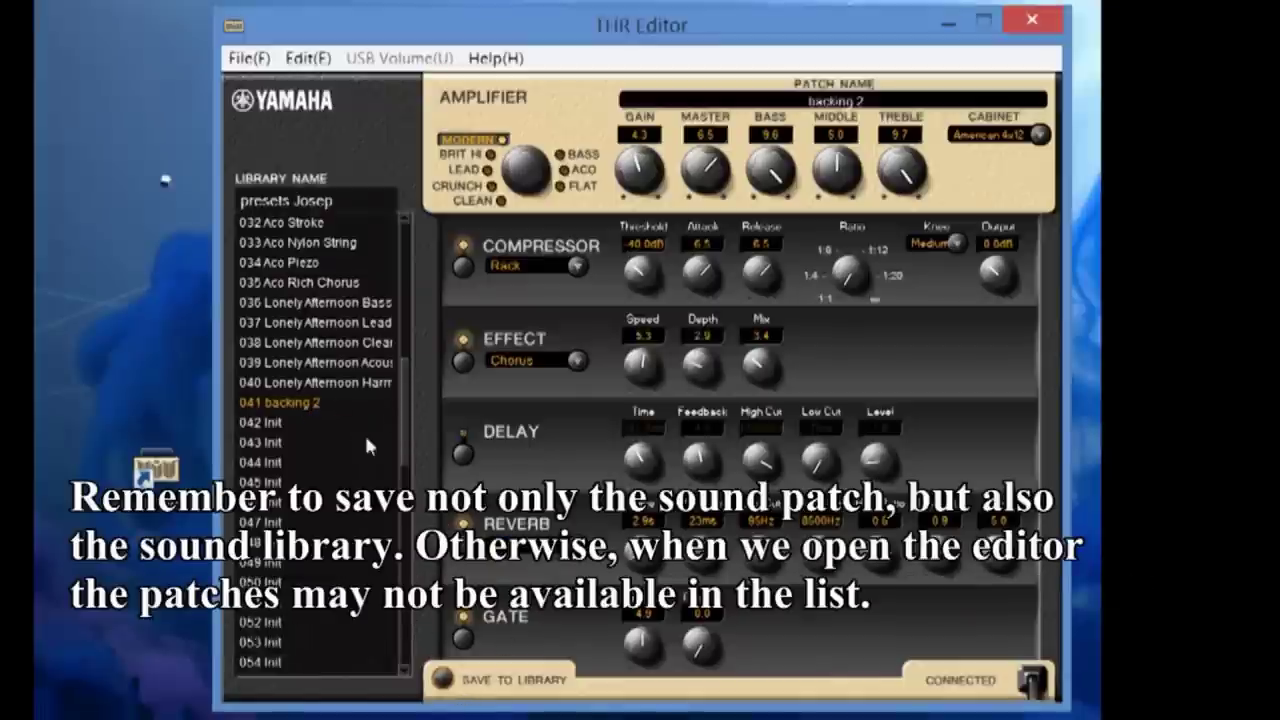
left_click(256, 58)
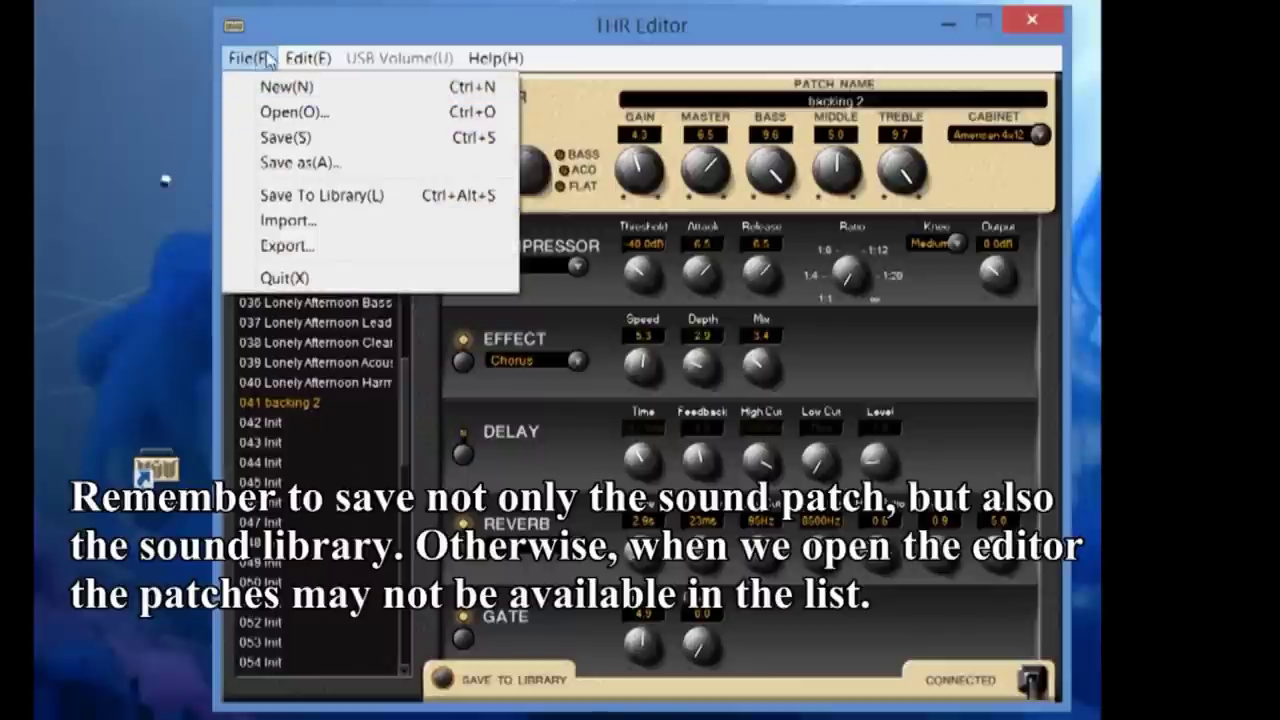
left_click(326, 175)
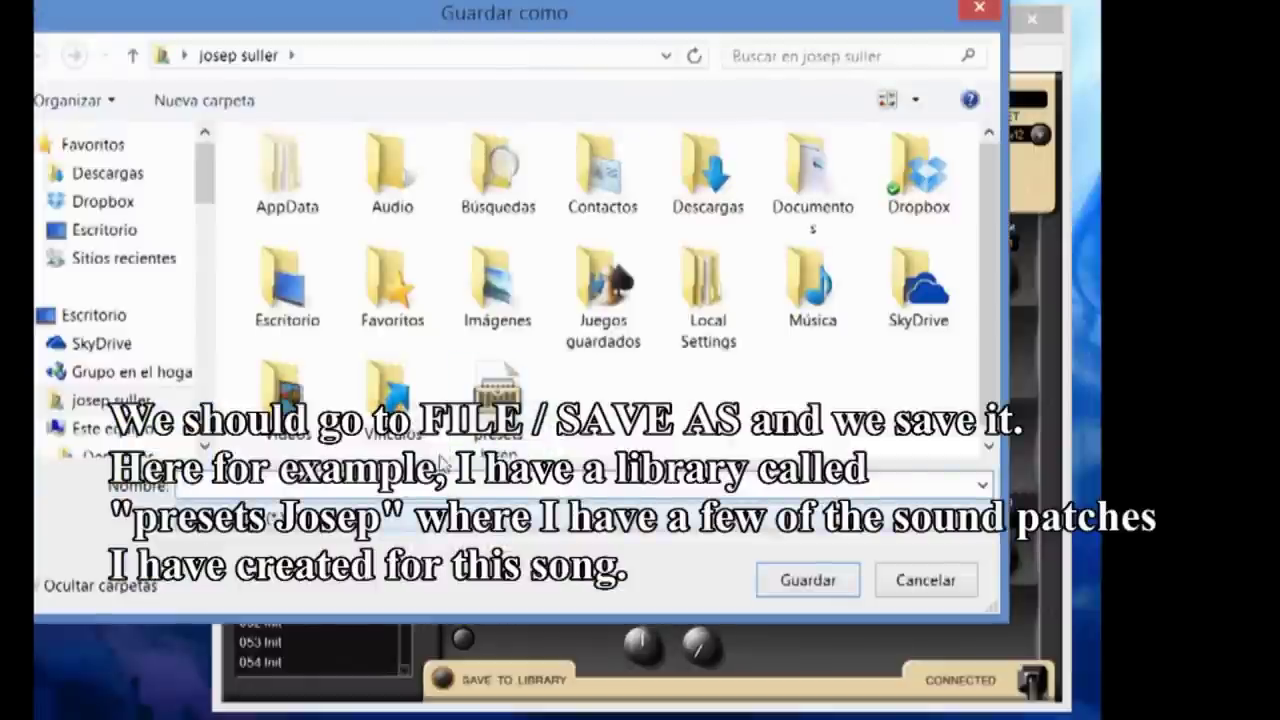
left_click(497, 390)
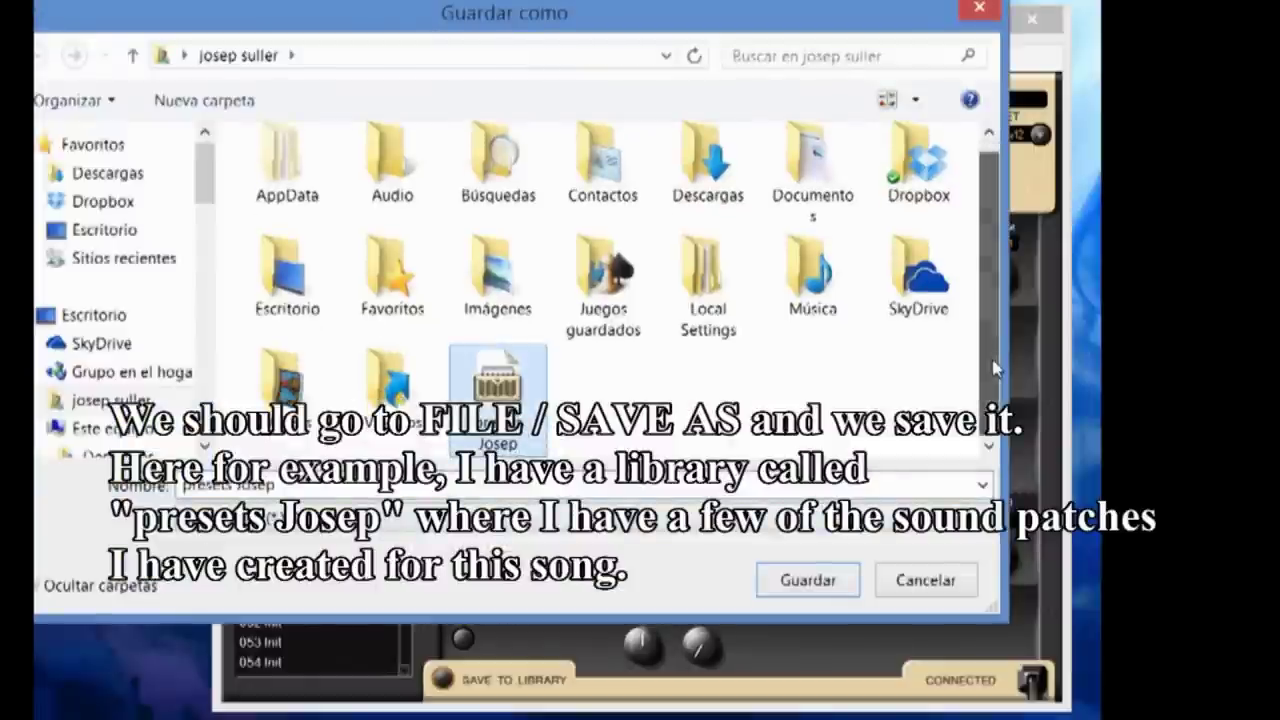
left_click(808, 580)
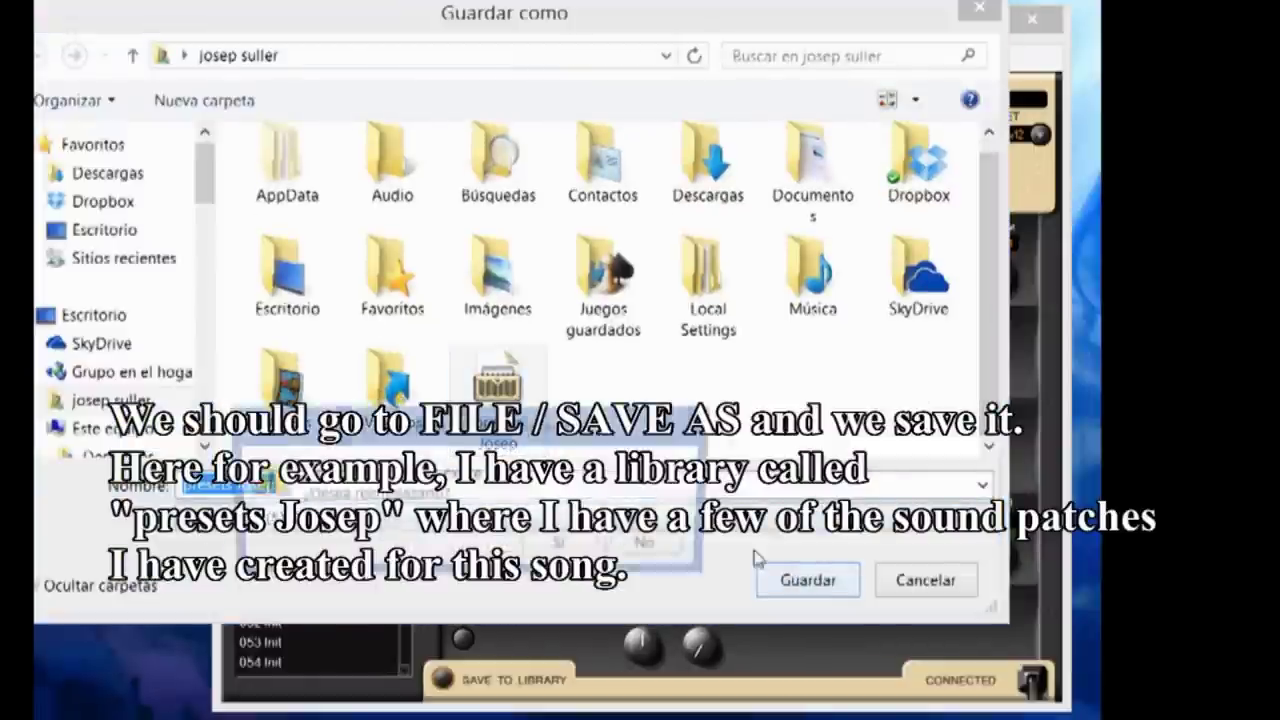
left_click(566, 548)
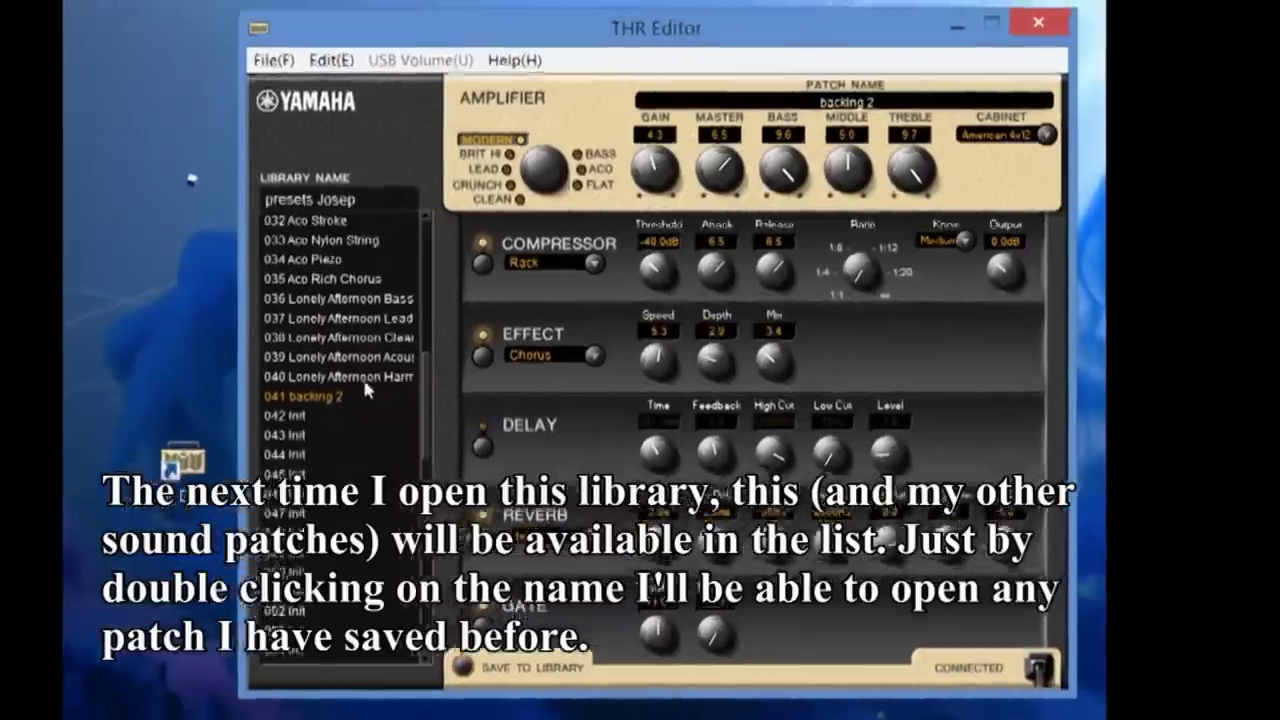
- Load the saved Lonely Afternoon patches one after another from the library, starting with 040 and working upward through the list
double_click(328, 384)
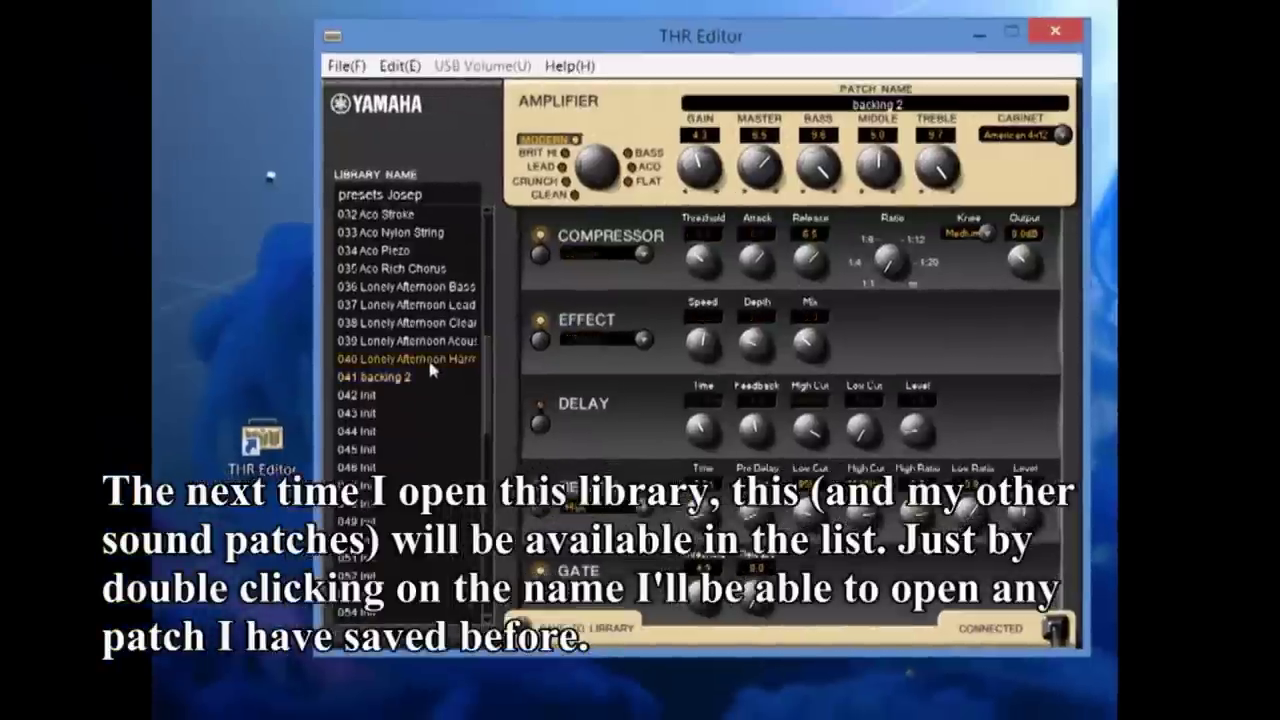
double_click(334, 366)
double_click(437, 321)
double_click(437, 303)
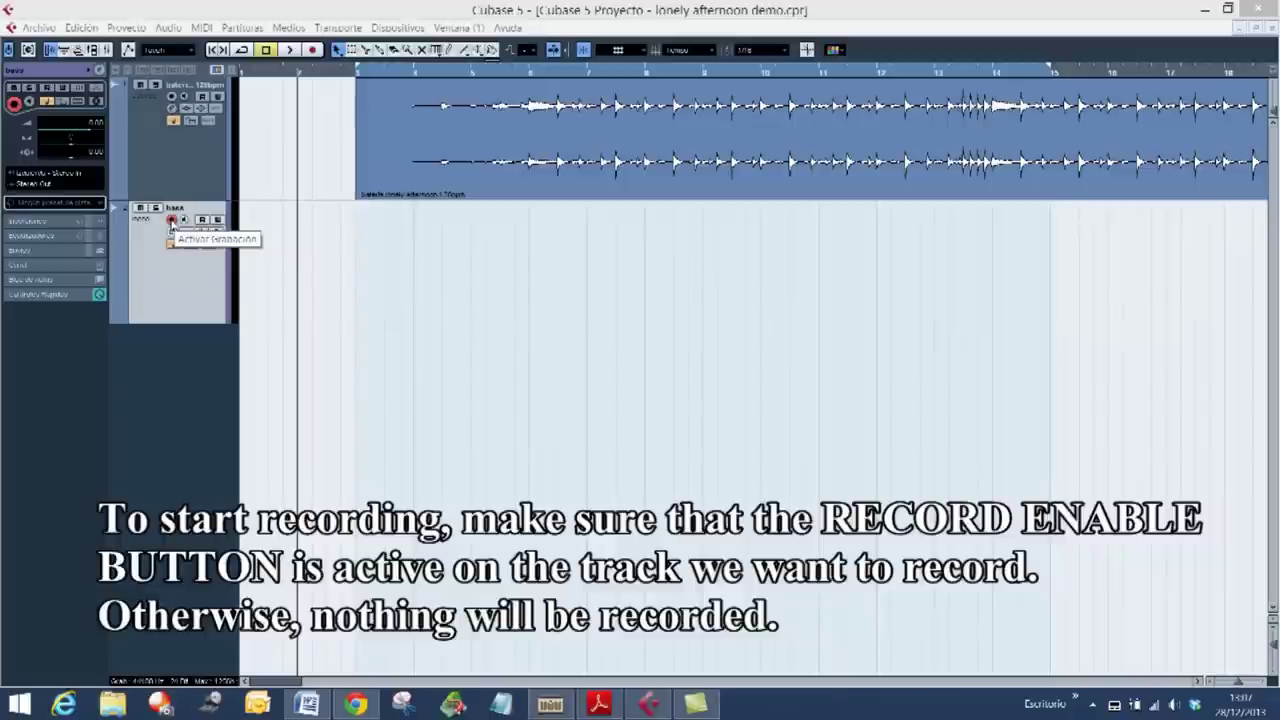
- In Cubase, show the transport panel and turn input monitoring for the bass track on and back off
key("F2")
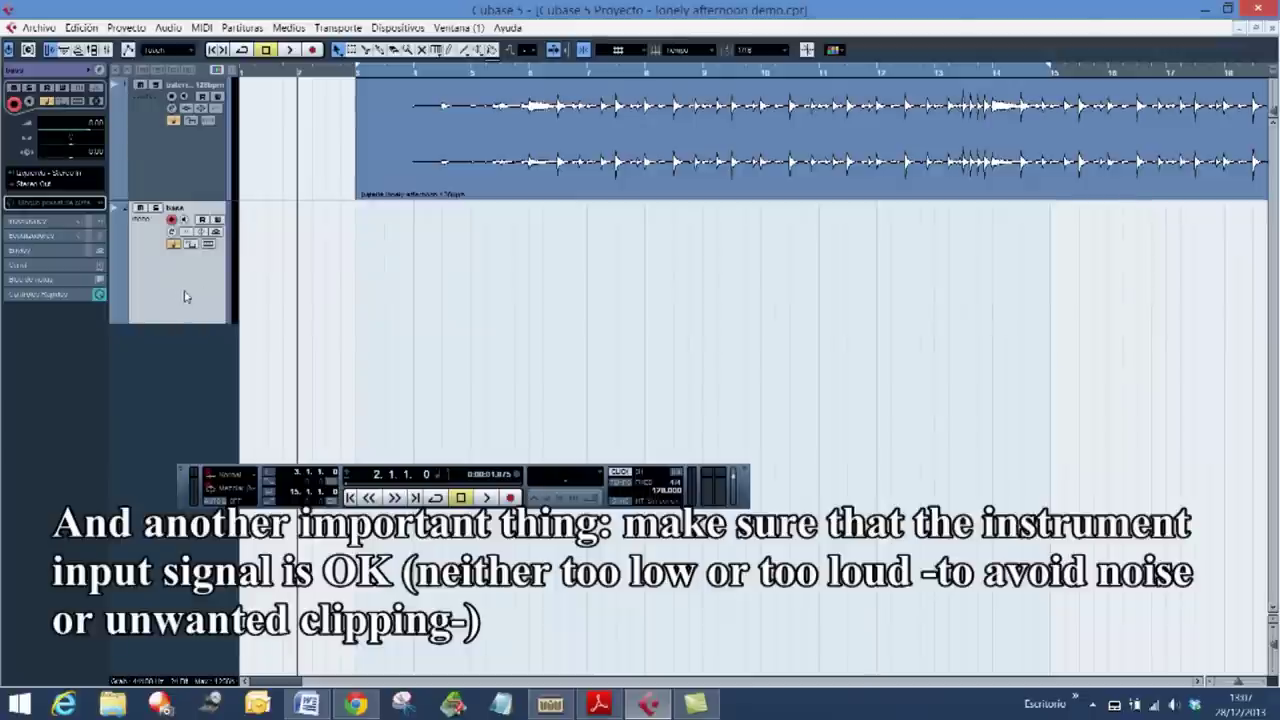
left_click(183, 221)
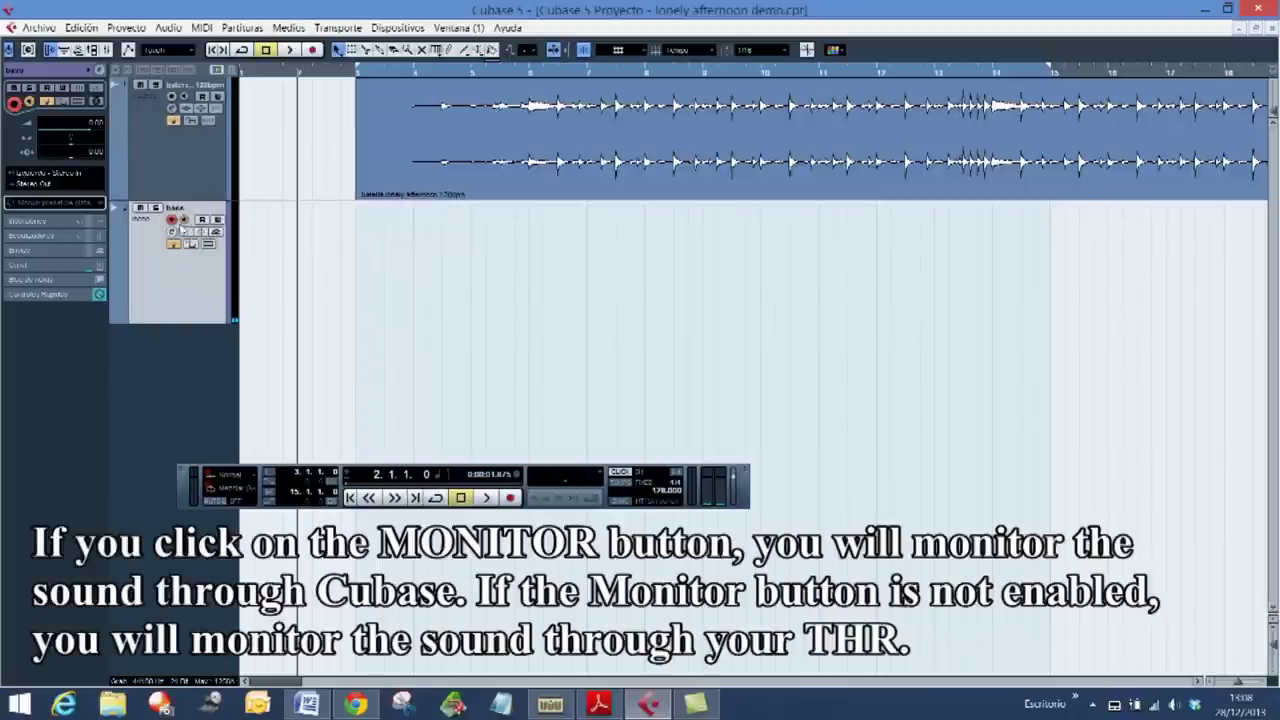
left_click(184, 220)
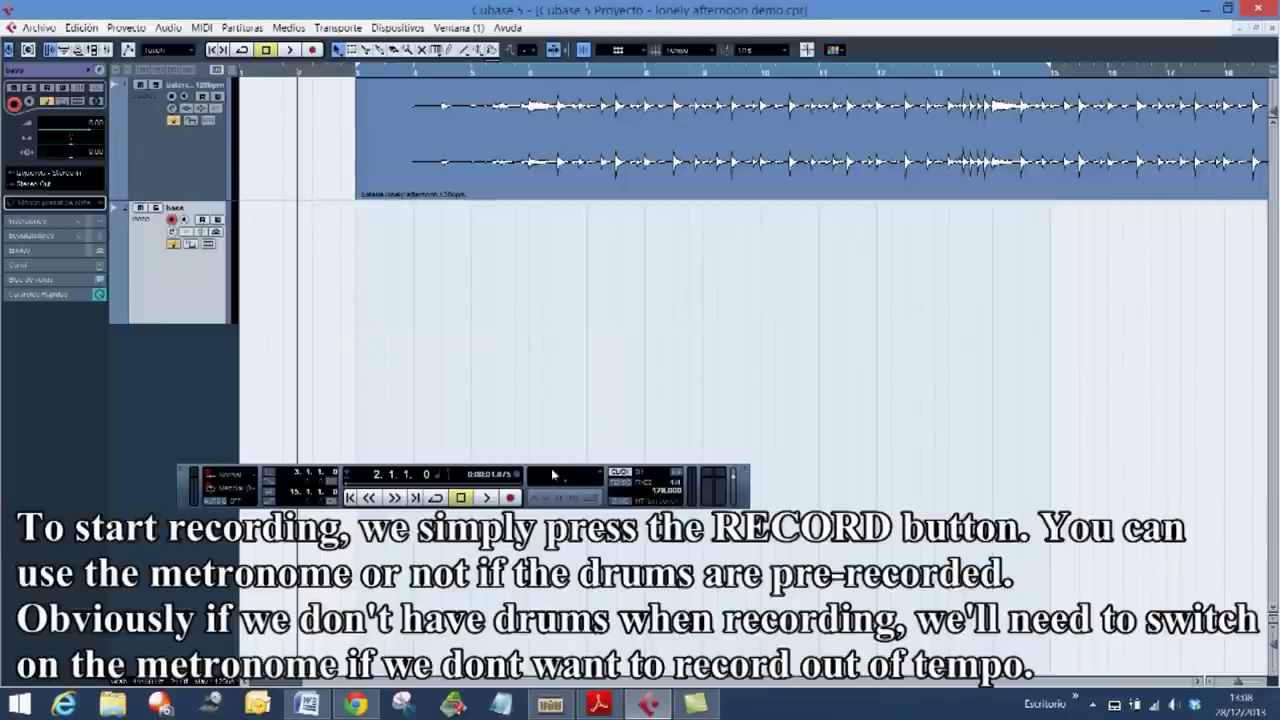
- Record a short take on the bass track from bar 2 and stop recording shortly before bar 5
left_click(510, 498)
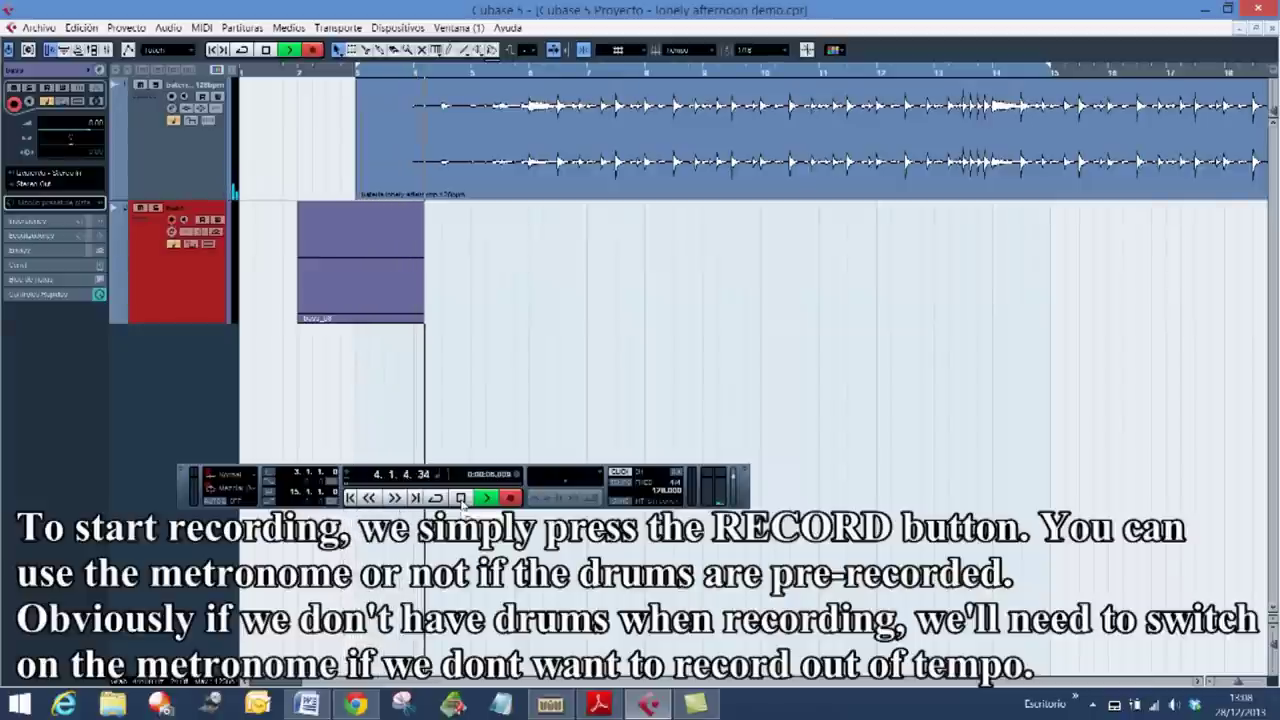
left_click(460, 498)
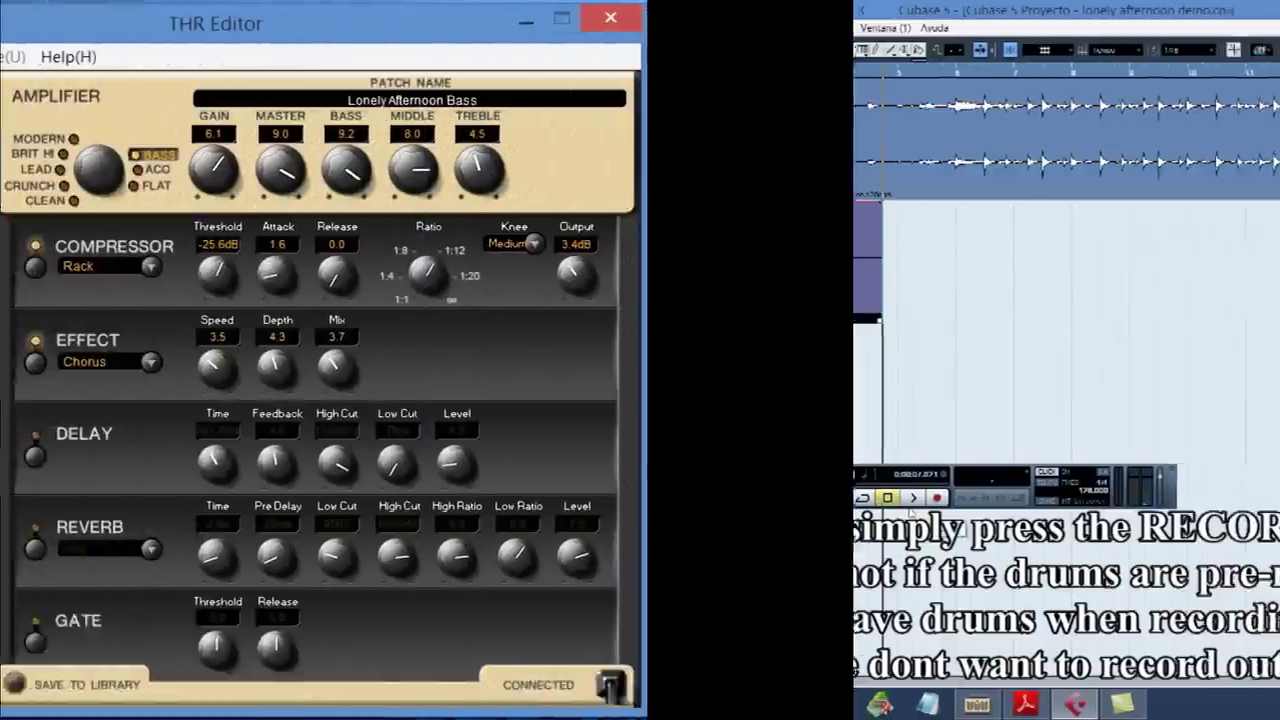